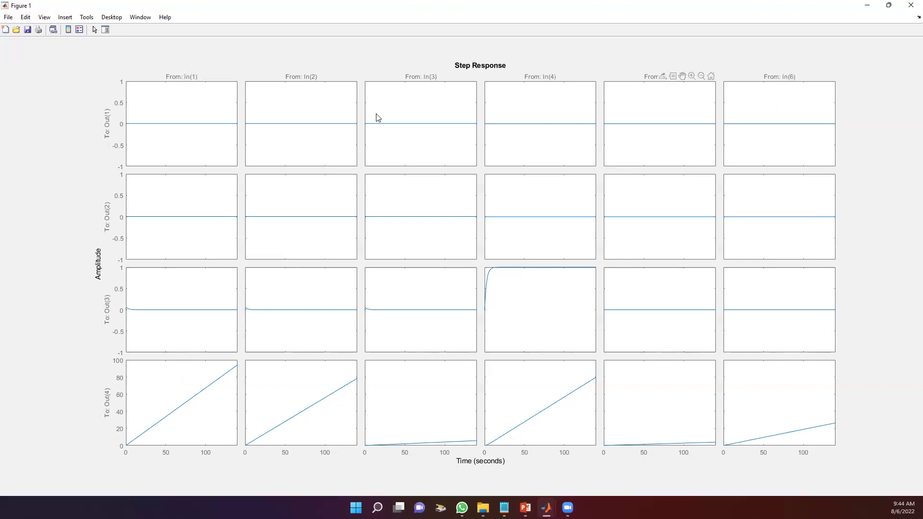
Close the step-response figure and review the c422.m script from its initialization section down to the state-space model.
left_click(911, 5)
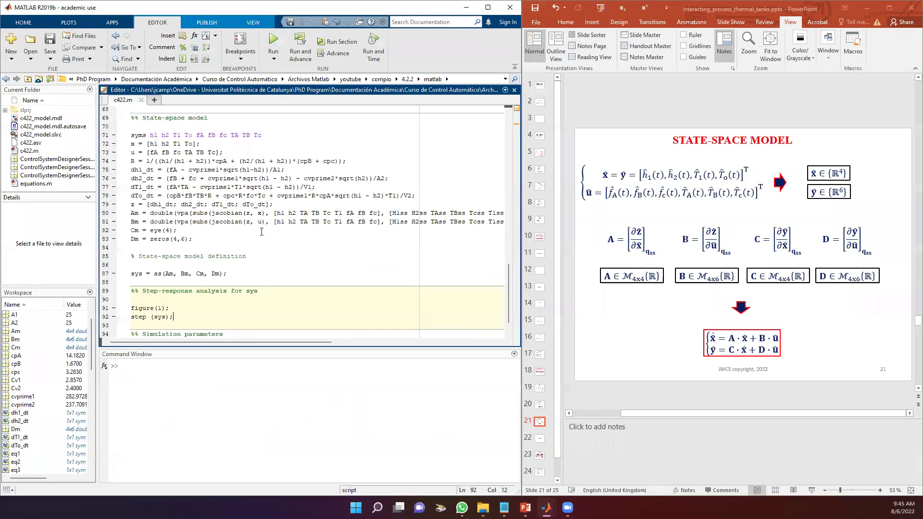
left_click(323, 272)
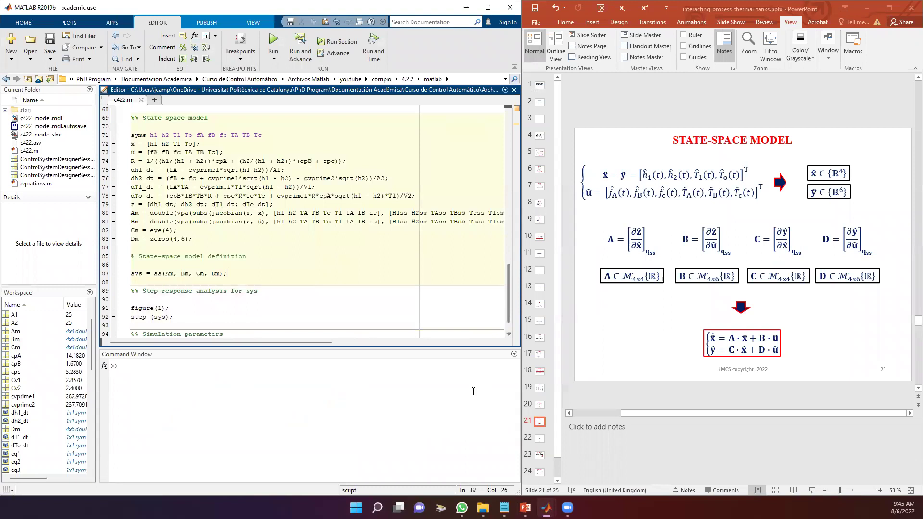
scroll(296, 274, "up", 19)
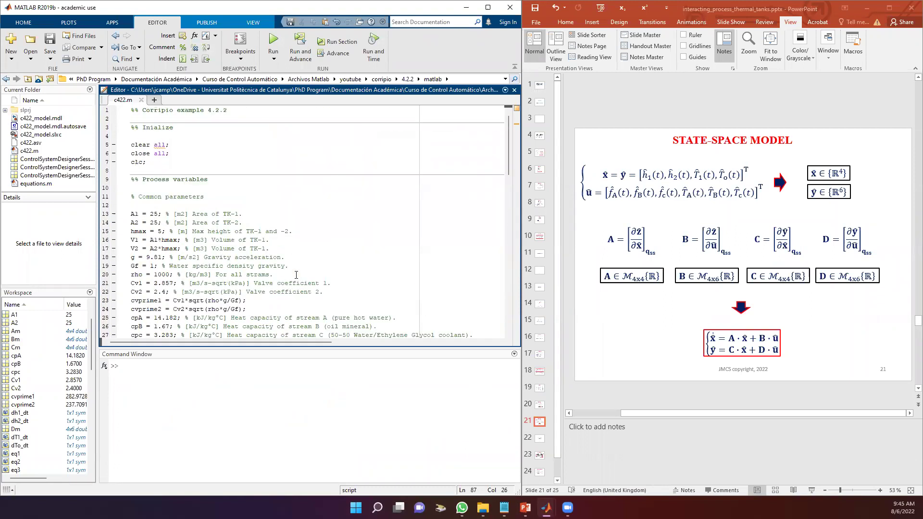
scroll(294, 285, "down", 20)
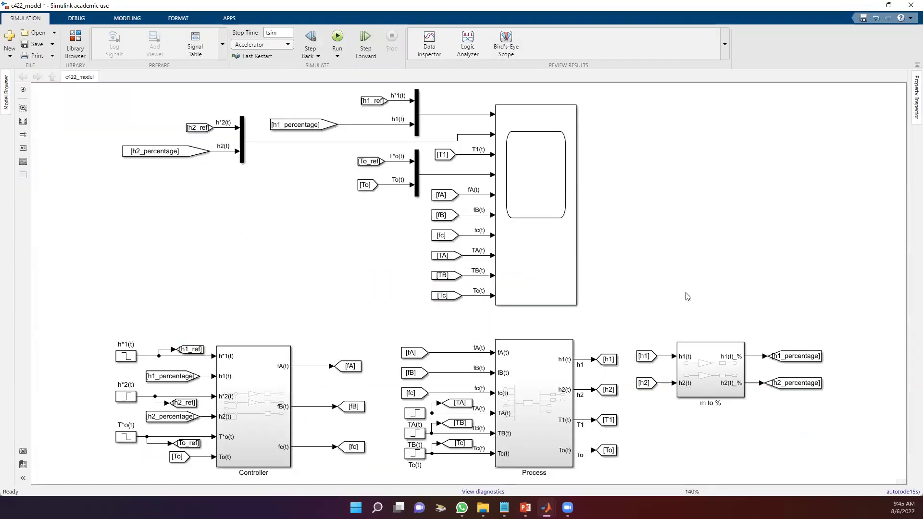
Open the Process subsystem and inspect its inputs, outputs and the saturation limits on the h1(t) output.
double_click(547, 391)
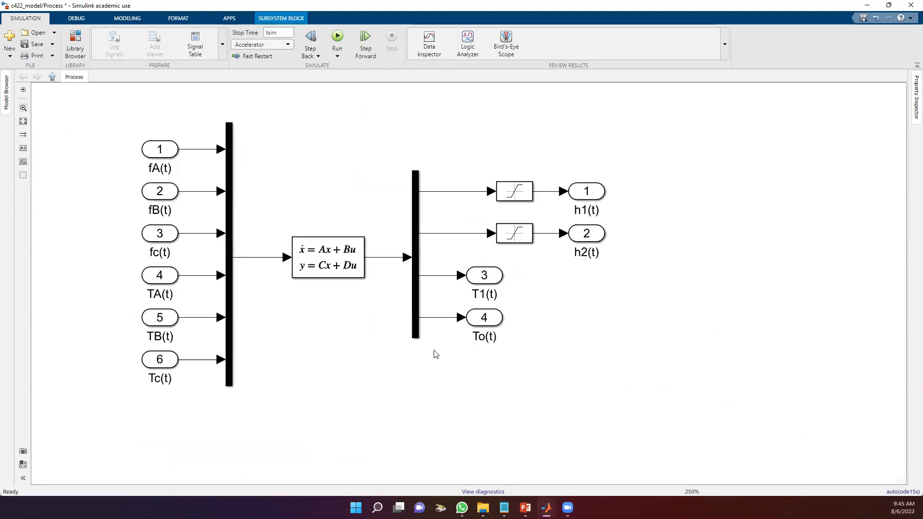
left_click(192, 210)
left_click(159, 370)
left_click(498, 195)
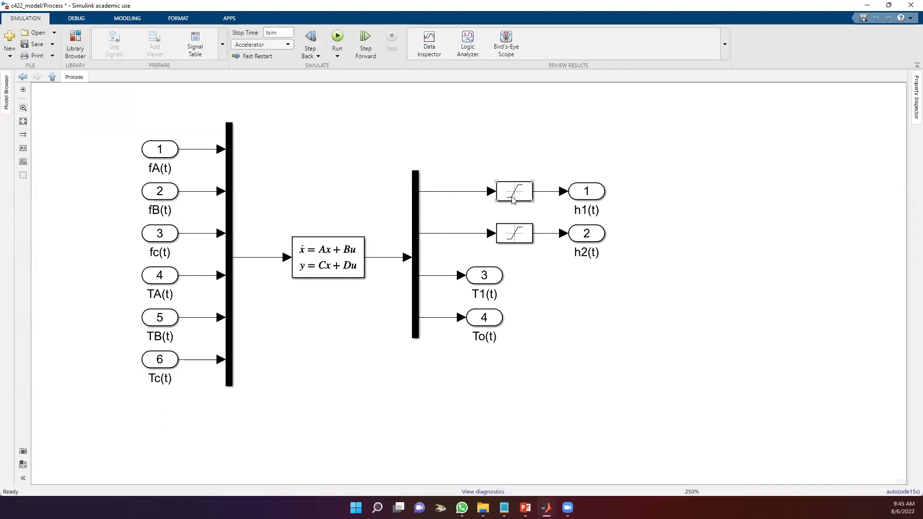
double_click(514, 201)
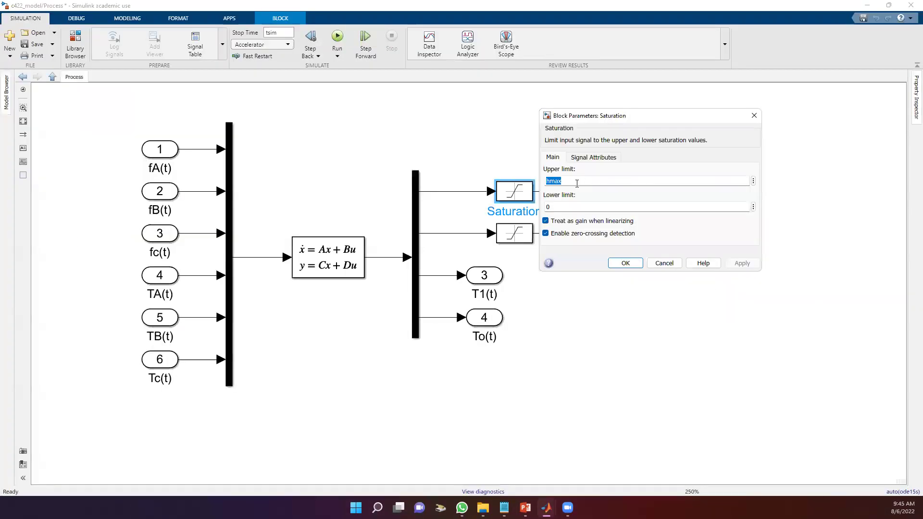
left_click(754, 116)
left_click(586, 234)
left_click(412, 235)
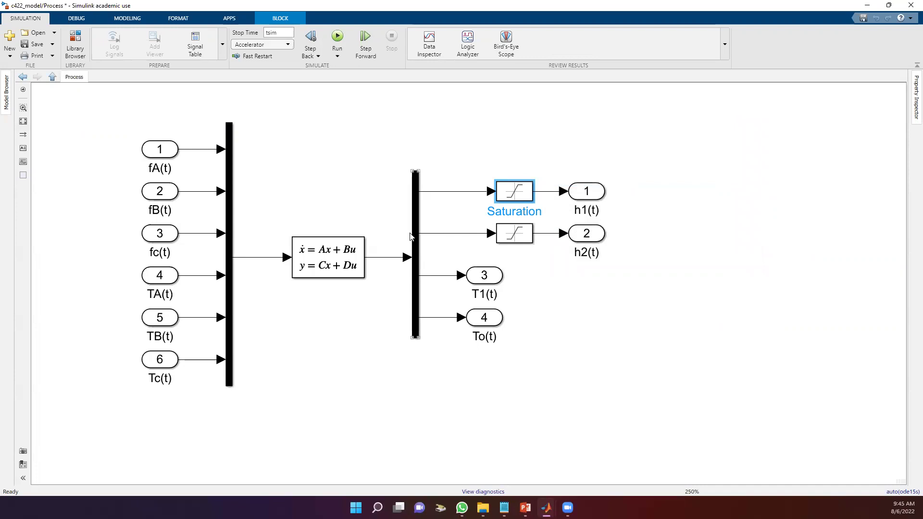
Check the matrix parameters of the State-Space block in the Process subsystem, then return to the top-level model.
double_click(325, 279)
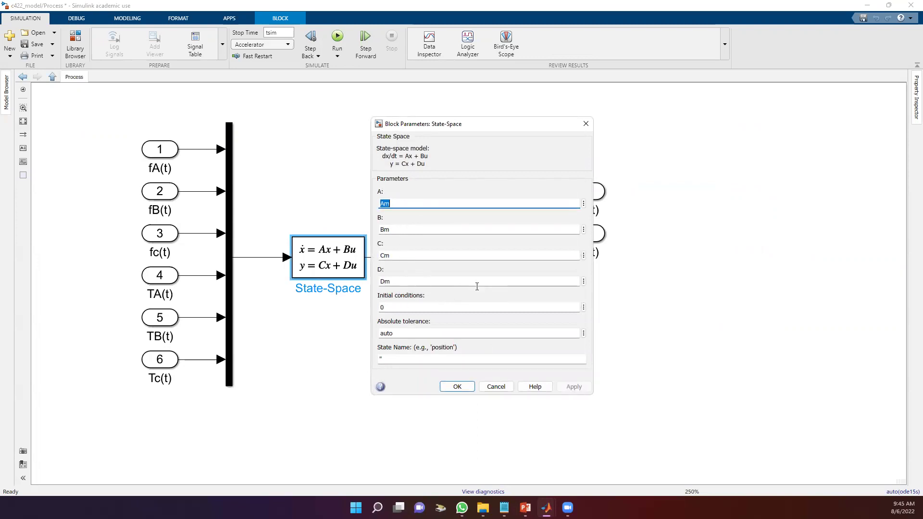
left_click(457, 388)
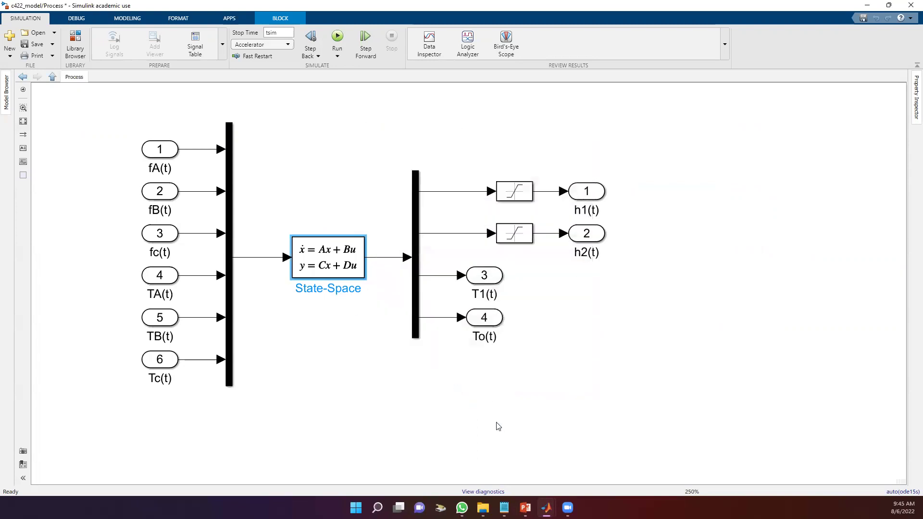
key("space")
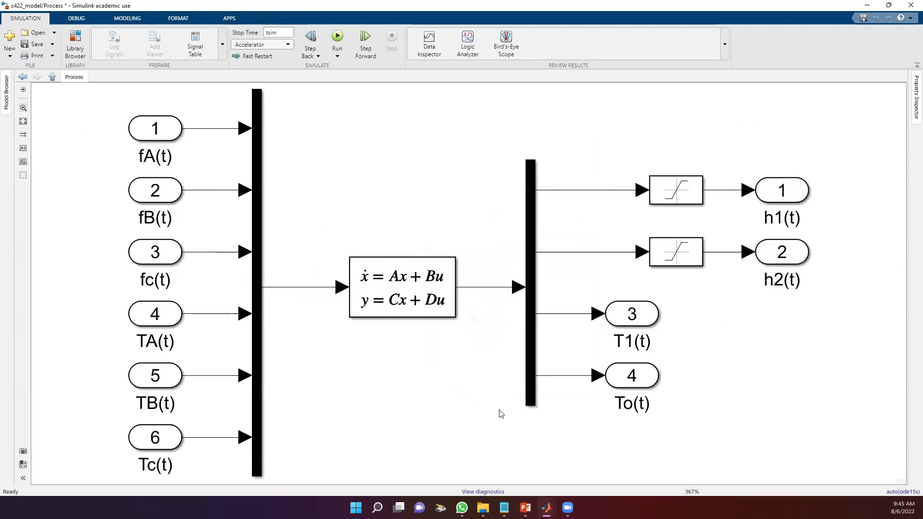
key("Escape")
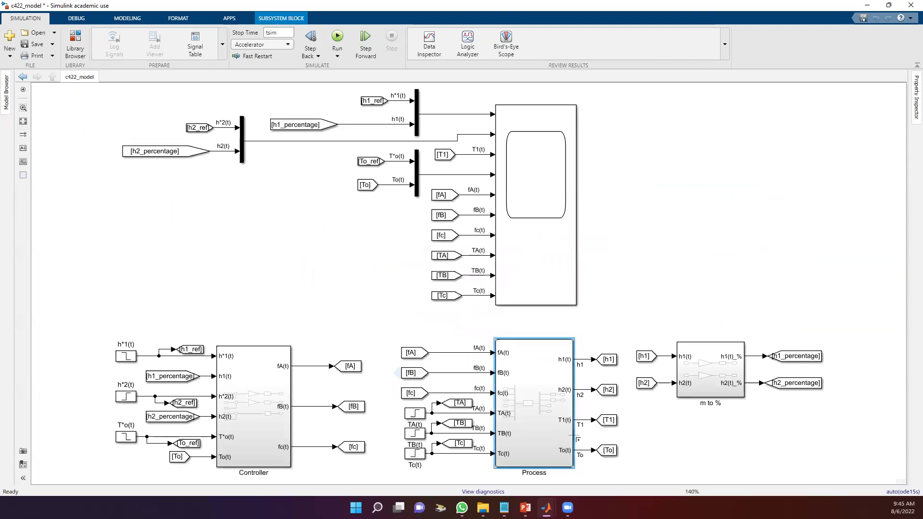
Examine the top-level signal routing and the m to % subsystem, including the saturation limits on its h1(t) path.
scroll(587, 415, "up", 3)
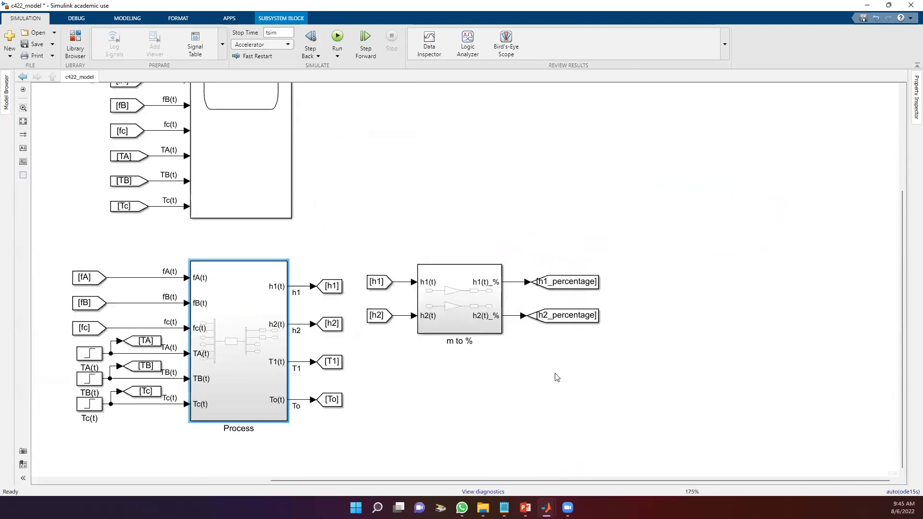
scroll(556, 377, "down", 2)
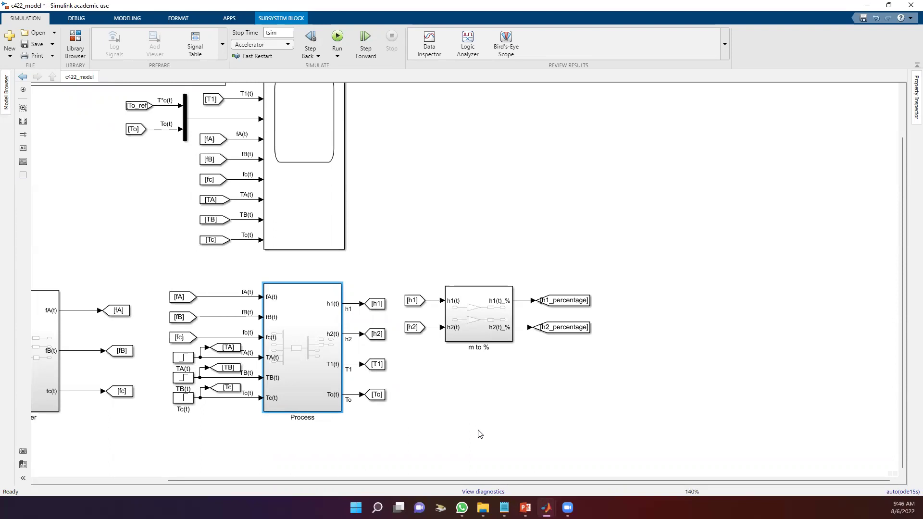
scroll(457, 327, "up", 1)
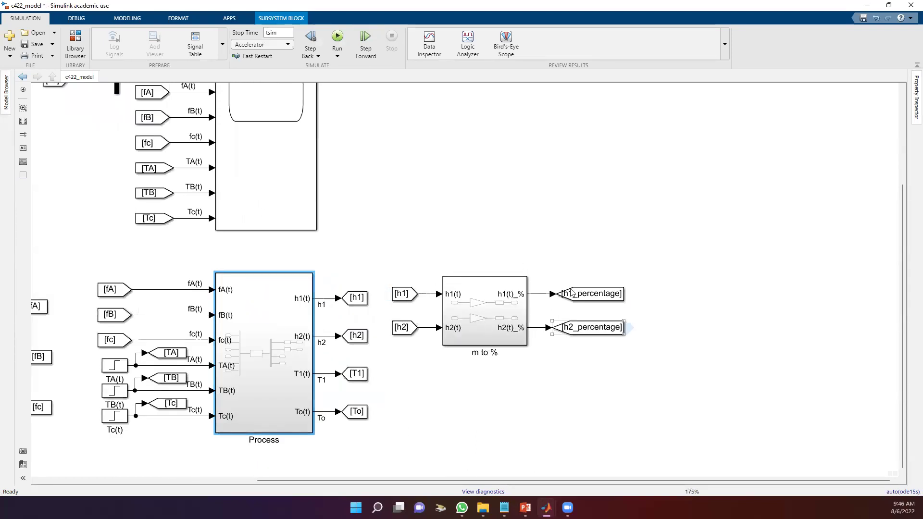
scroll(569, 296, "down", 3)
scroll(68, 318, "up", 2)
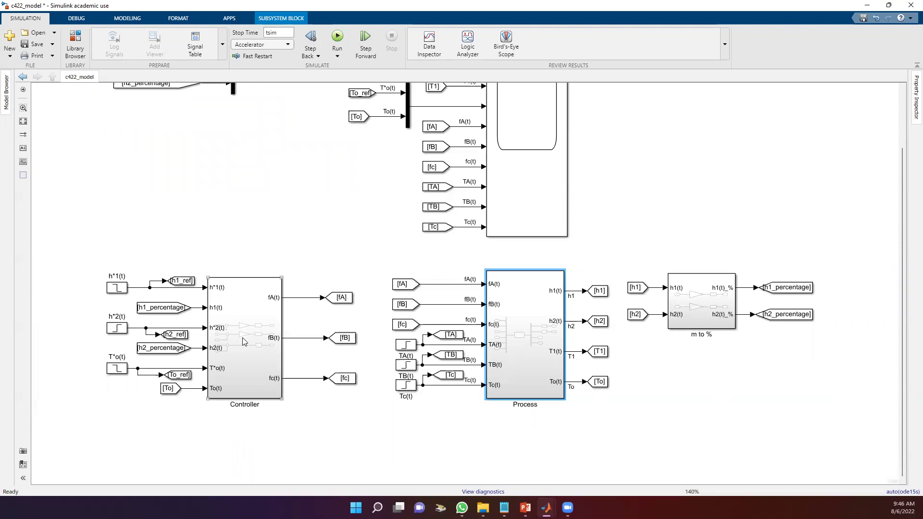
double_click(706, 320)
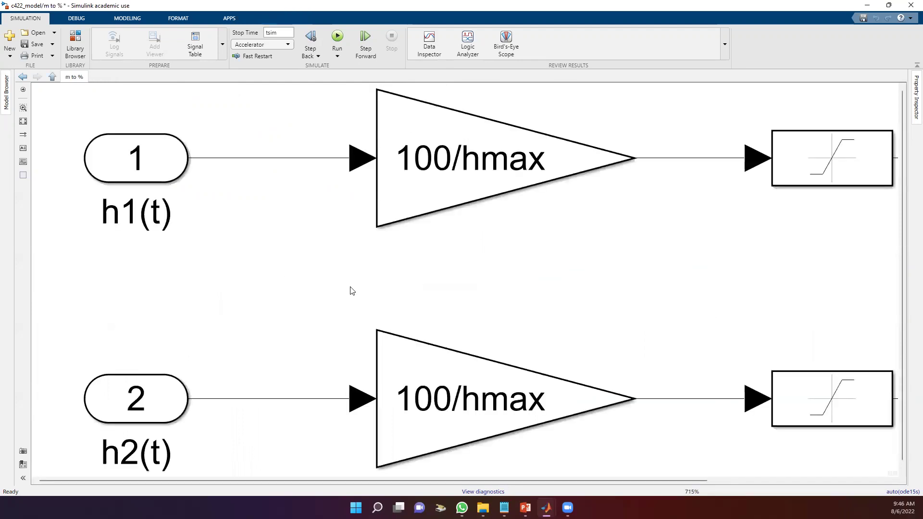
key("space")
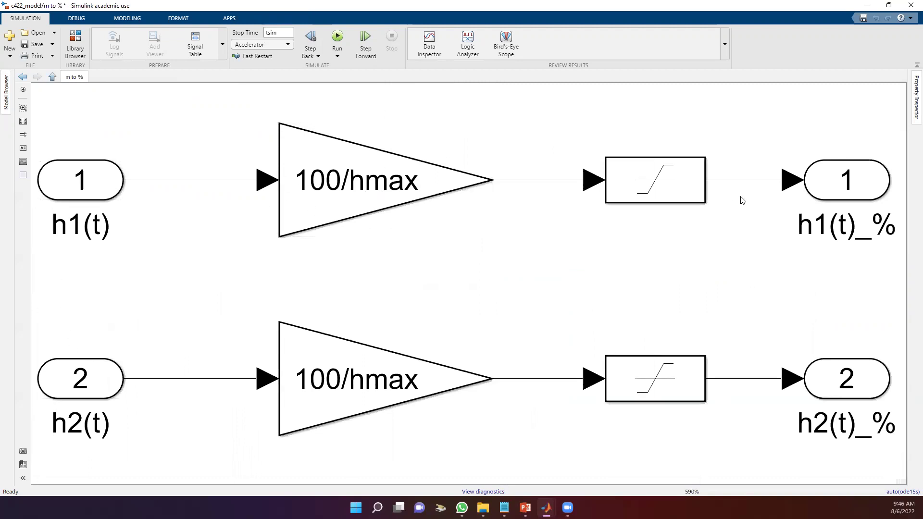
double_click(666, 199)
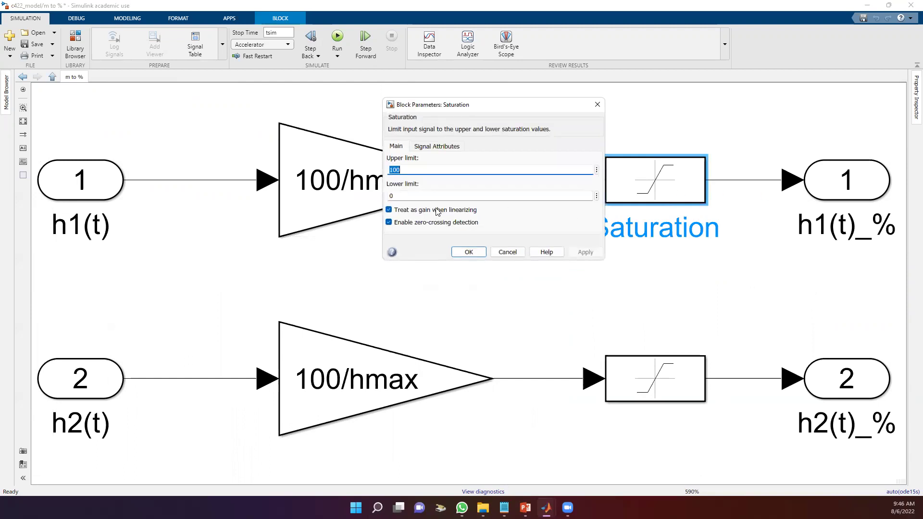
left_click(597, 104)
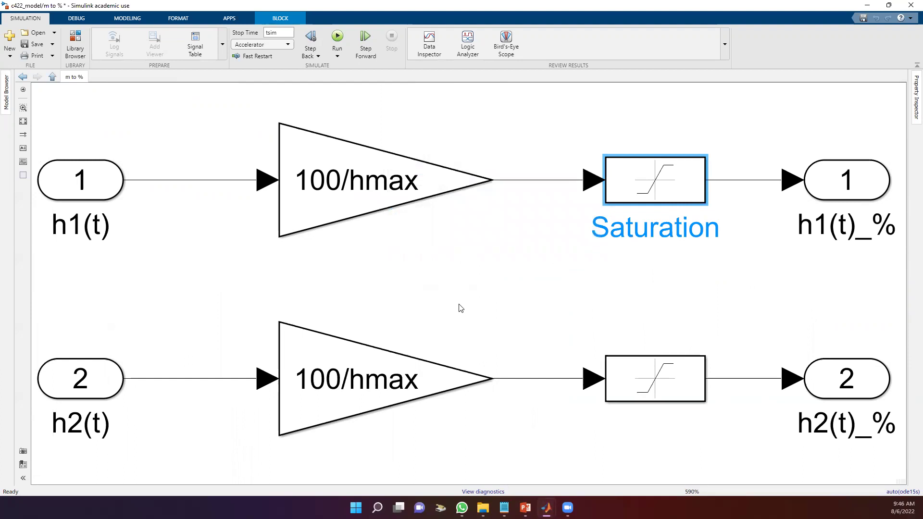
key("Escape")
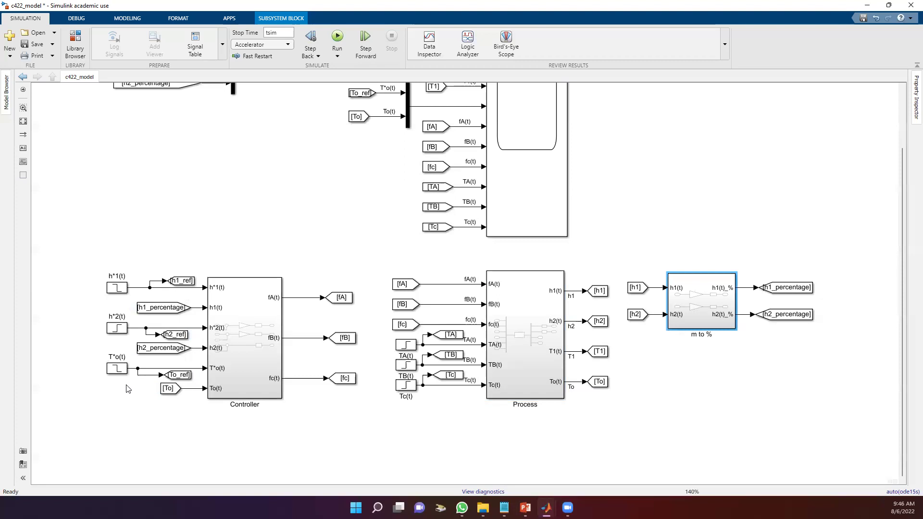
Open the Controller subsystem and restore its maximized window so that the PowerPoint slides can be seen beside it.
left_click(242, 328)
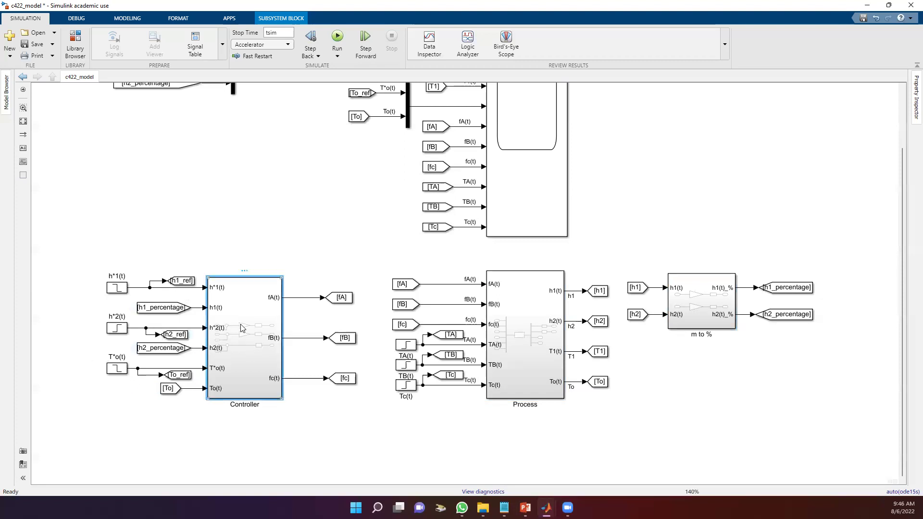
double_click(242, 328)
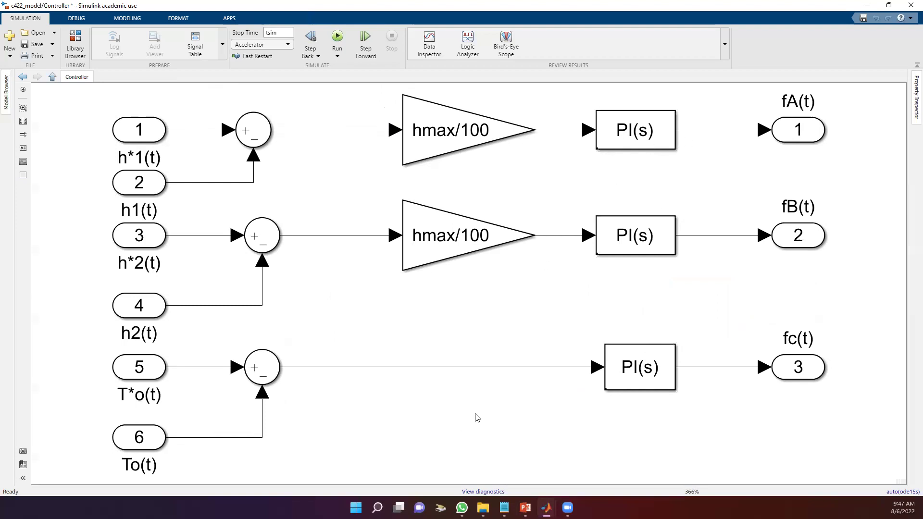
left_click_drag(625, 9, 222, 62)
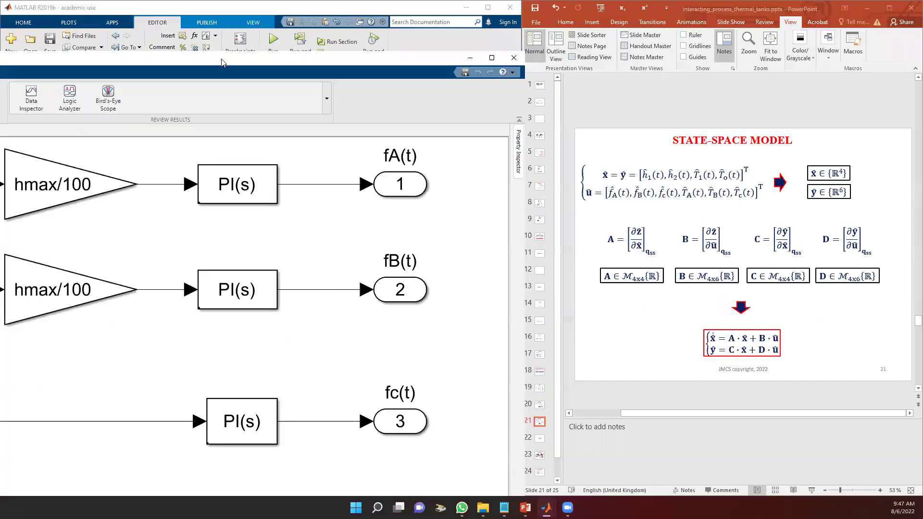
double_click(222, 62)
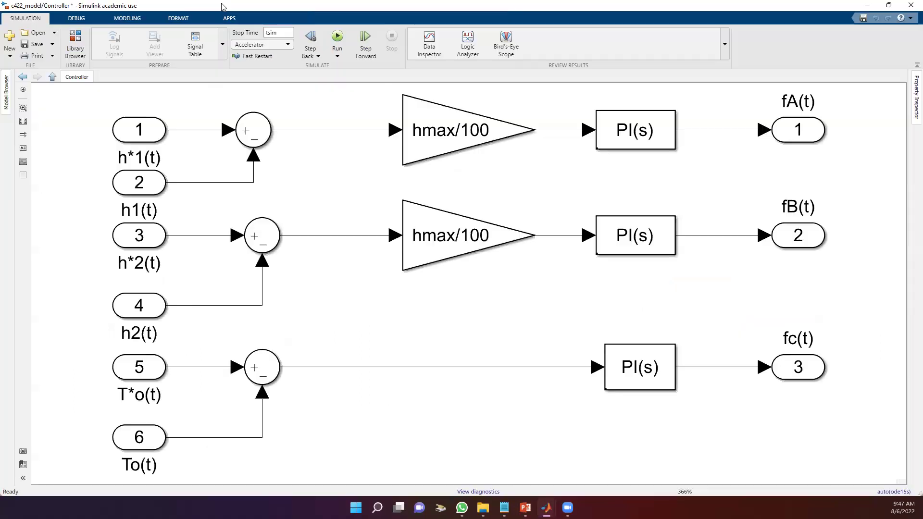
double_click(482, 5)
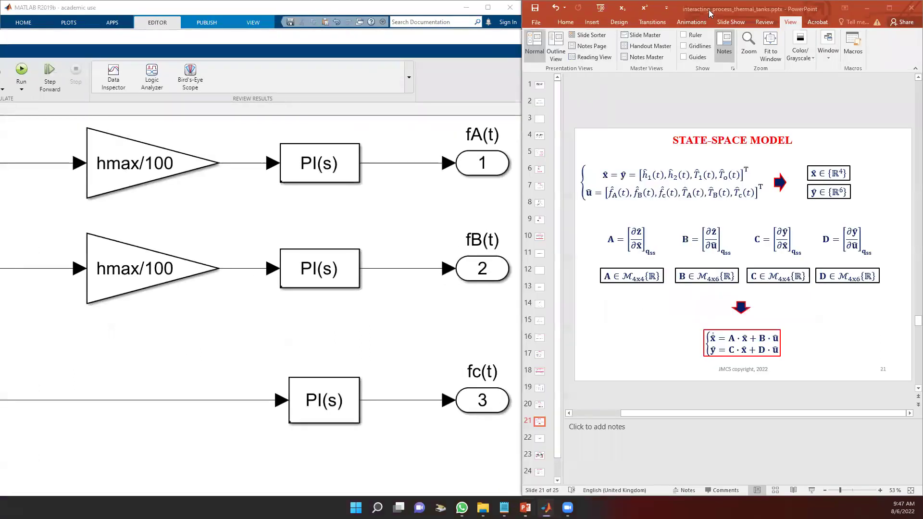
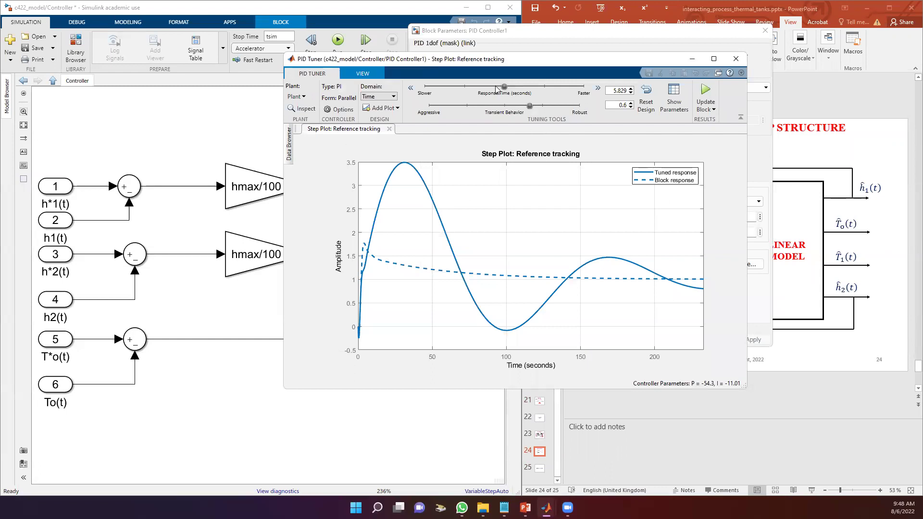
Try a 5.566 s response time and 0.351 transient behavior in PID Tuner for the fA(t) controller, then close it without updating the block.
left_click_drag(504, 87, 470, 88)
left_click_drag(531, 110, 487, 106)
left_click(737, 60)
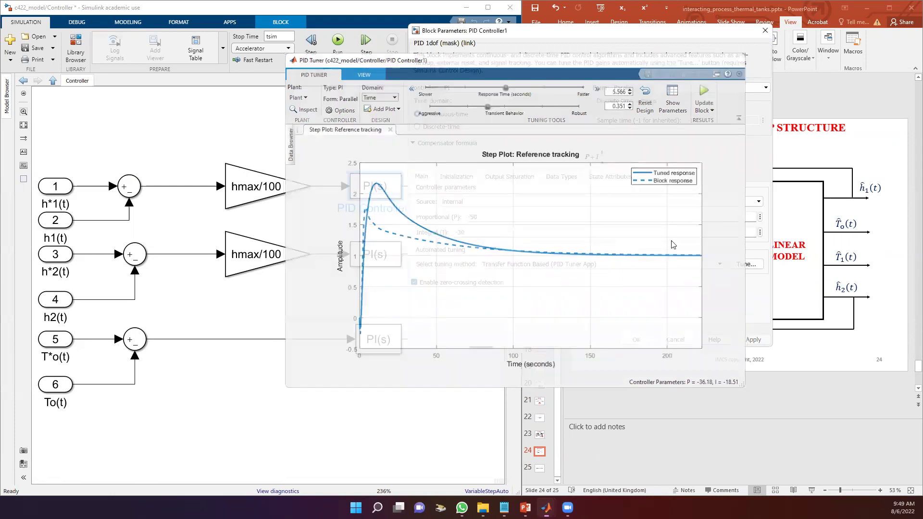
left_click(652, 337)
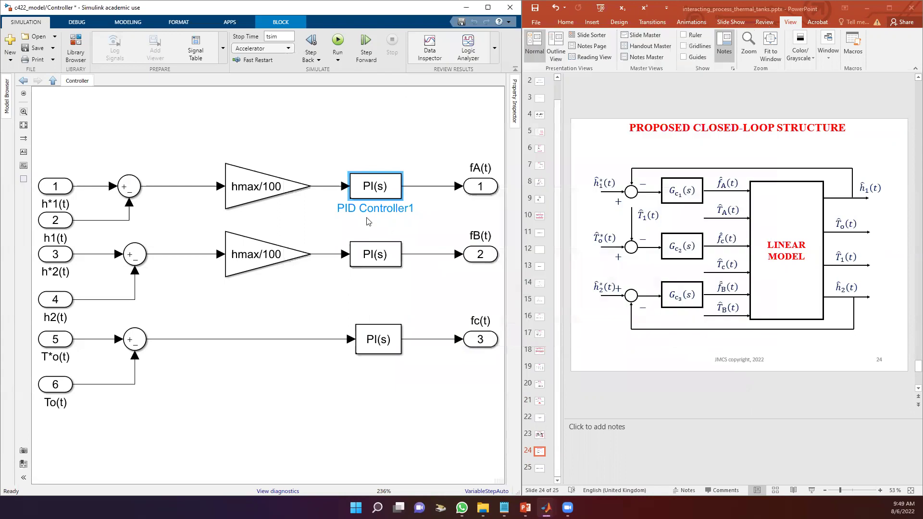
Check the proportional and integral gains of the PI controller that drives fB(t), then close its parameters.
left_click(374, 254)
double_click(374, 255)
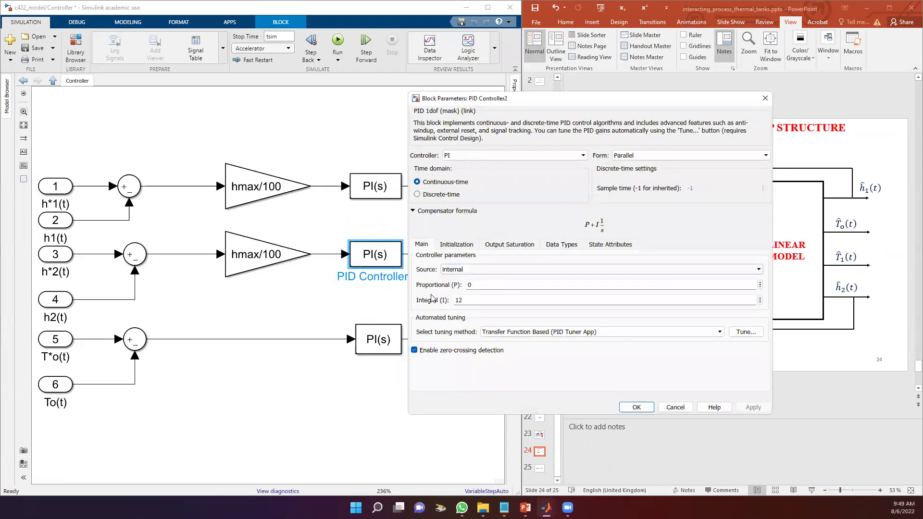
left_click(764, 98)
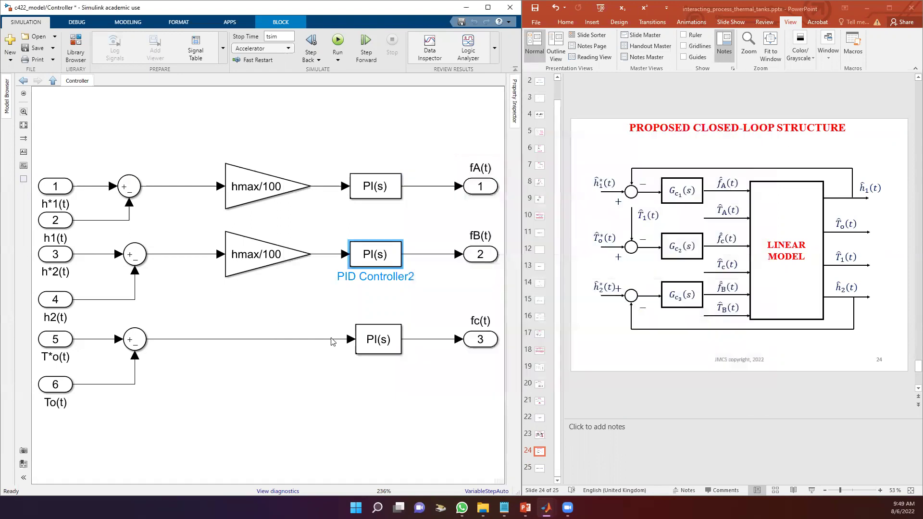
double_click(392, 258)
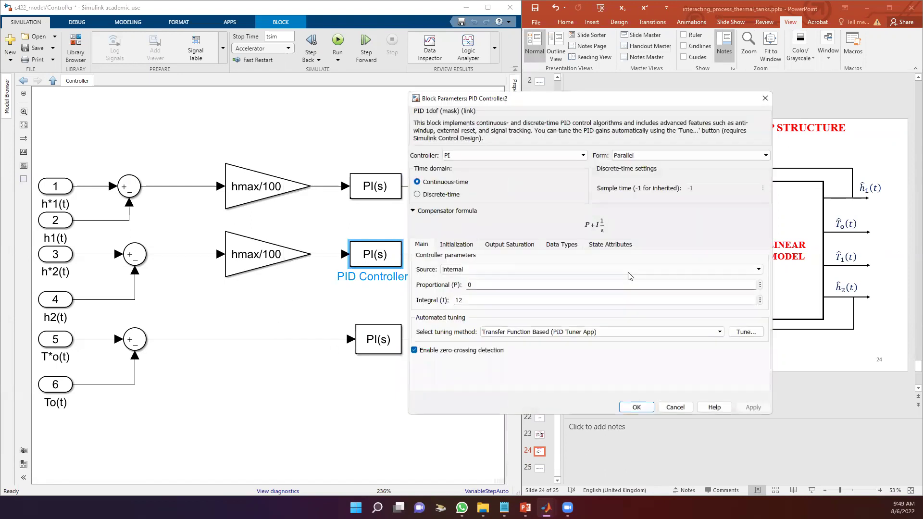
left_click(765, 98)
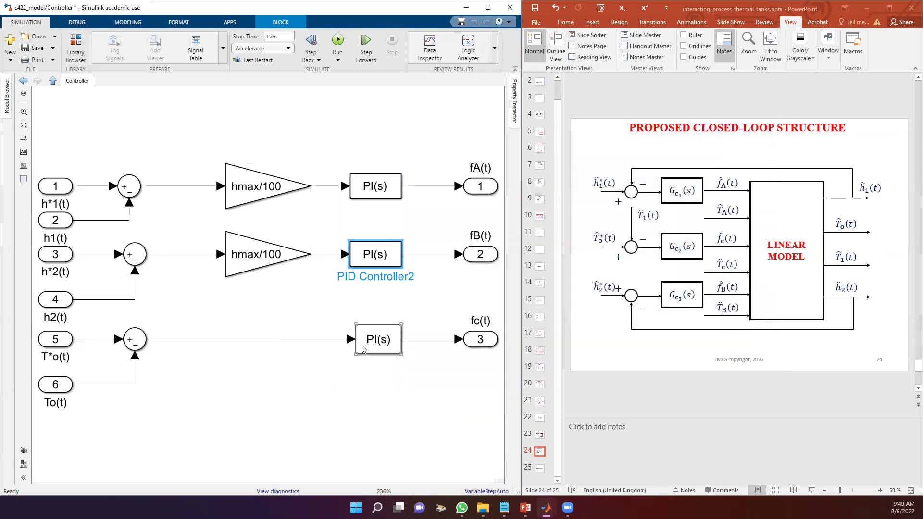
Widen the PI controller block feeding fc(t) to align it with the other two, then check its proportional and integral gains.
left_click_drag(355, 354, 350, 352)
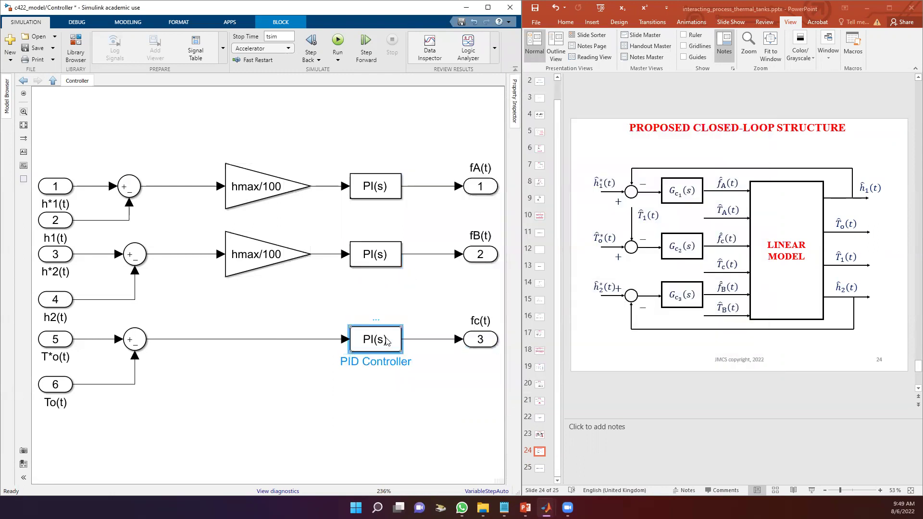
double_click(385, 342)
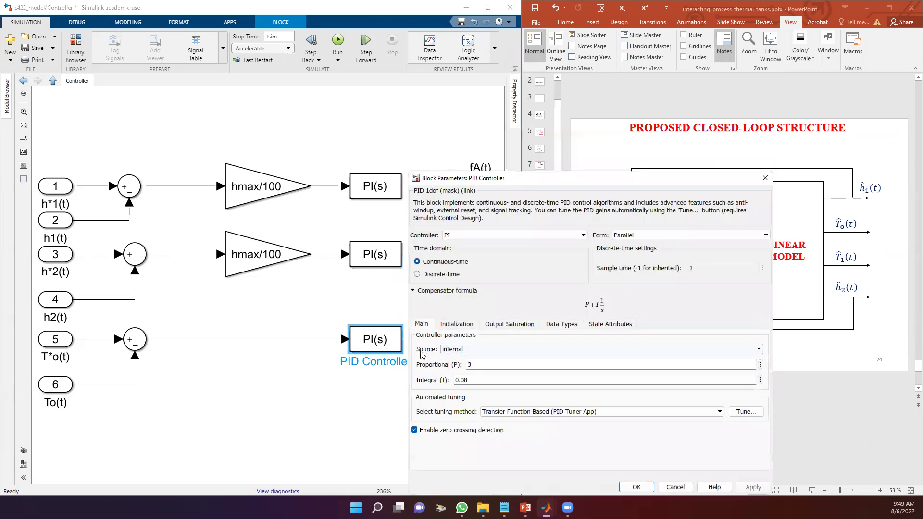
left_click(765, 178)
left_click(435, 140)
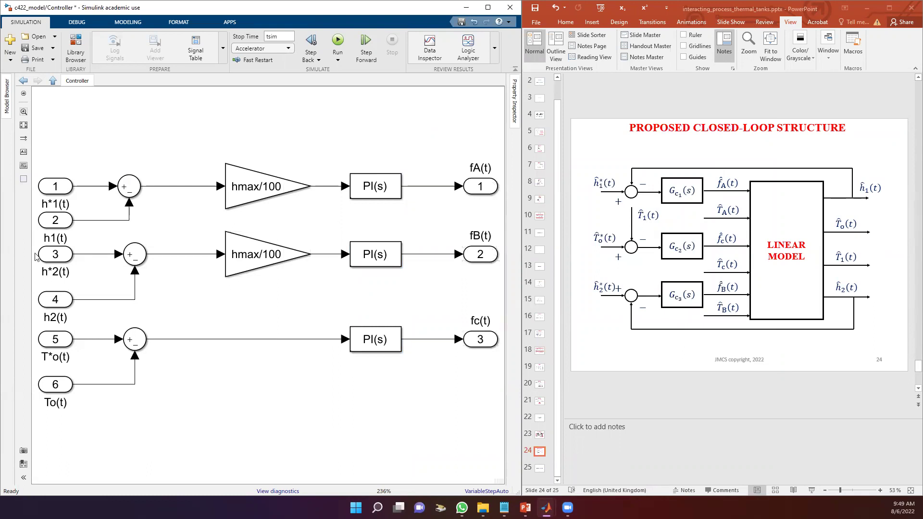
Return to the top level of the model, fit it in view and open the scope to examine the closed-loop responses.
key("Escape")
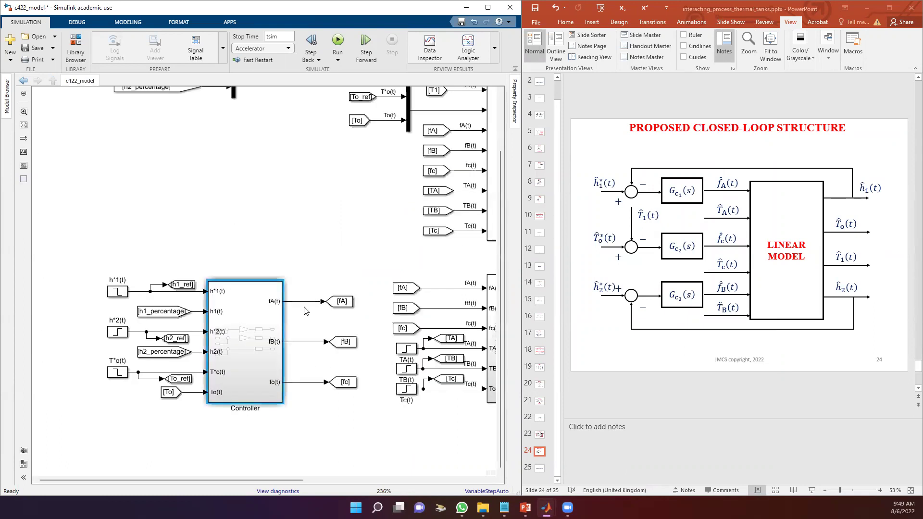
key("space")
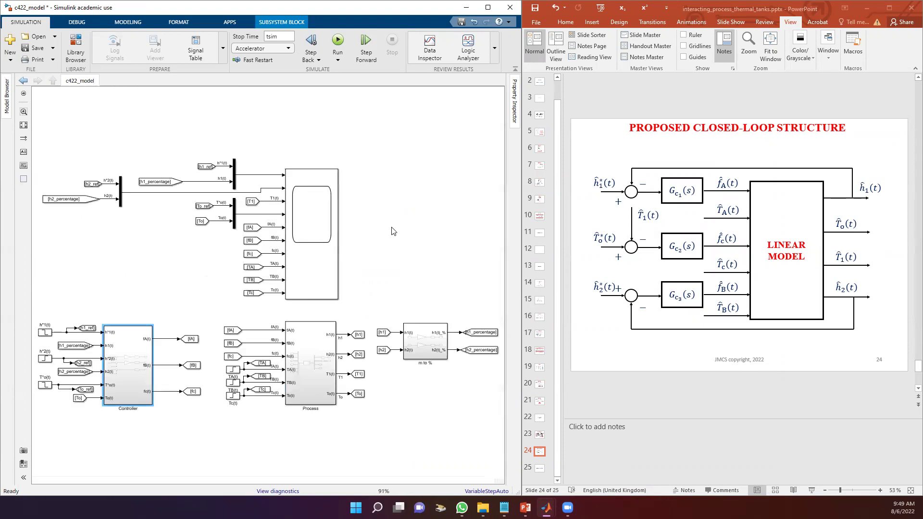
left_click(392, 230)
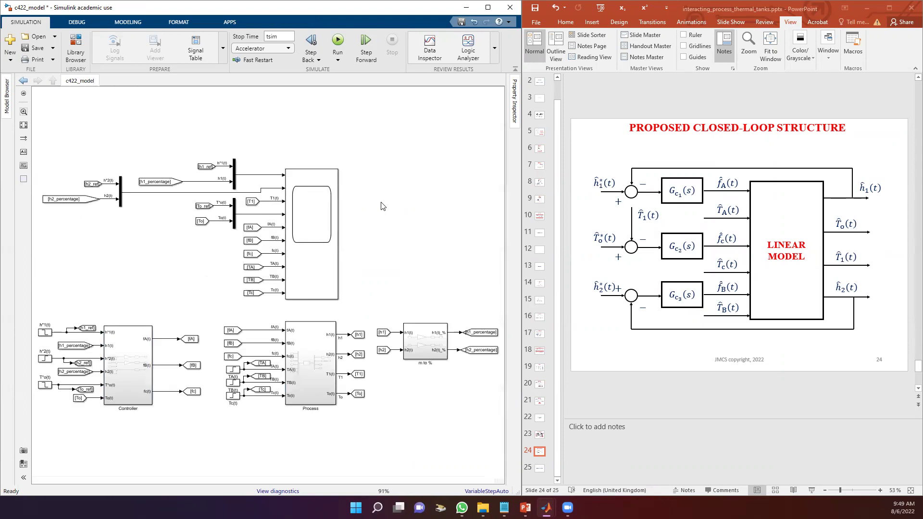
left_click(325, 238)
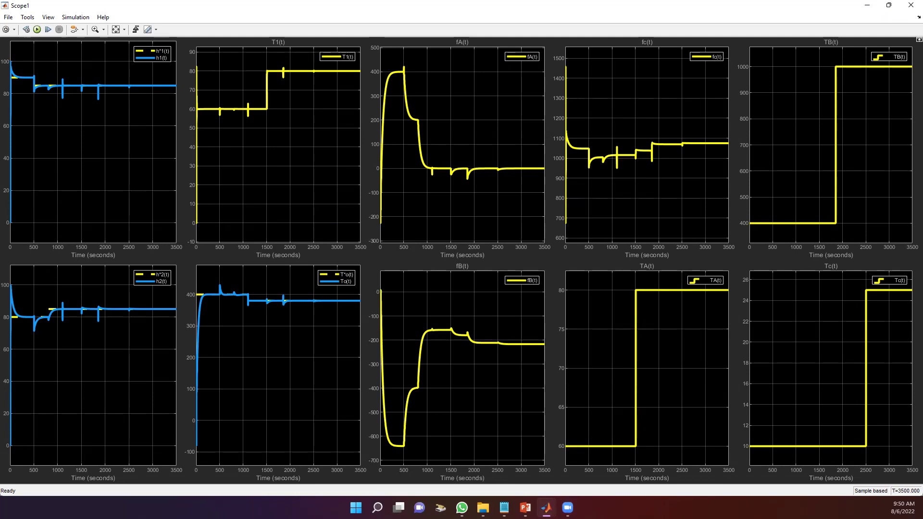
Bring the full-size c422_model window forward and check the step parameters of the h*1(t) and h*2(t) reference blocks.
mouse_move(546, 508)
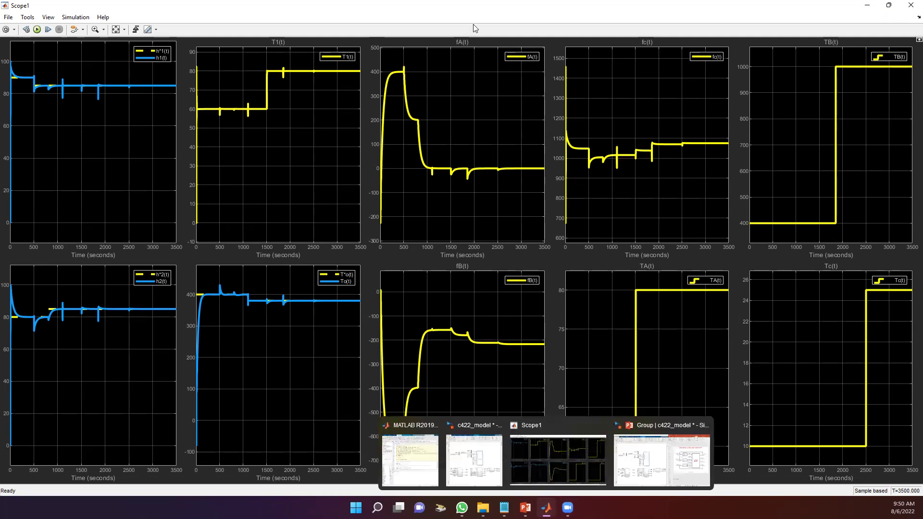
left_click(474, 459)
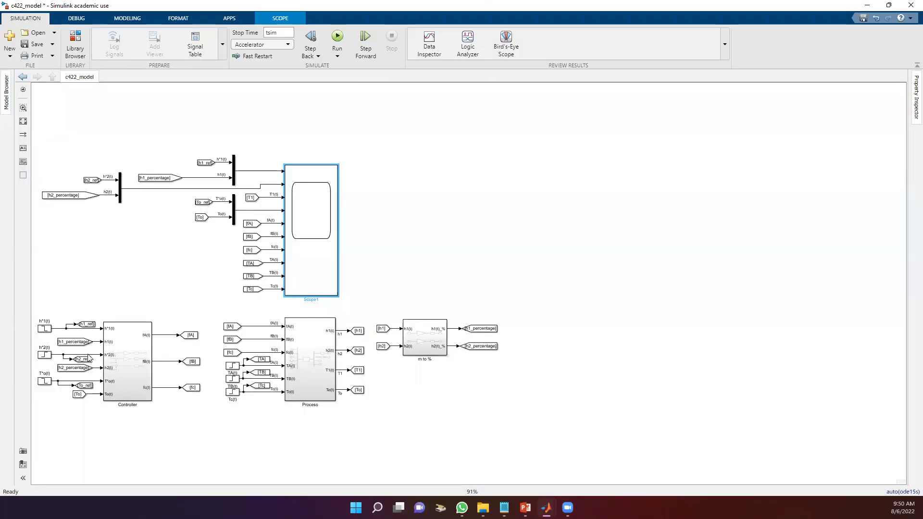
key("space")
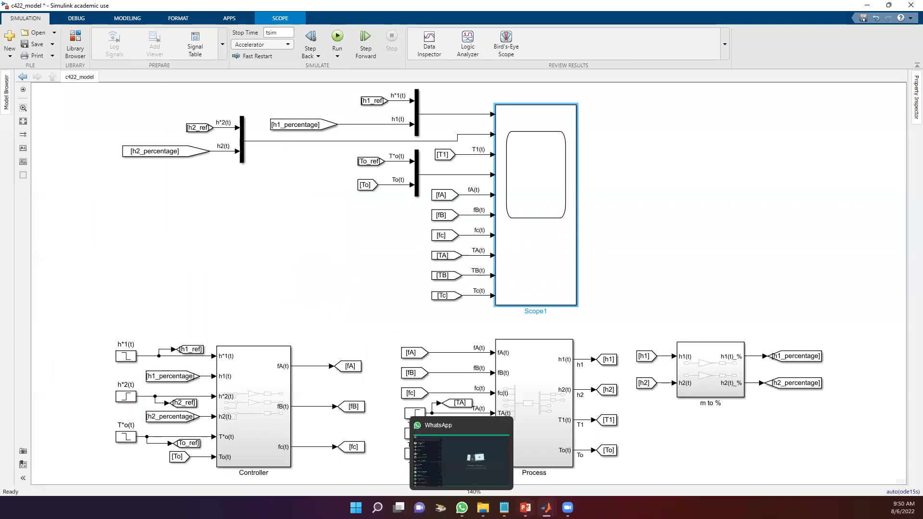
left_click(509, 459)
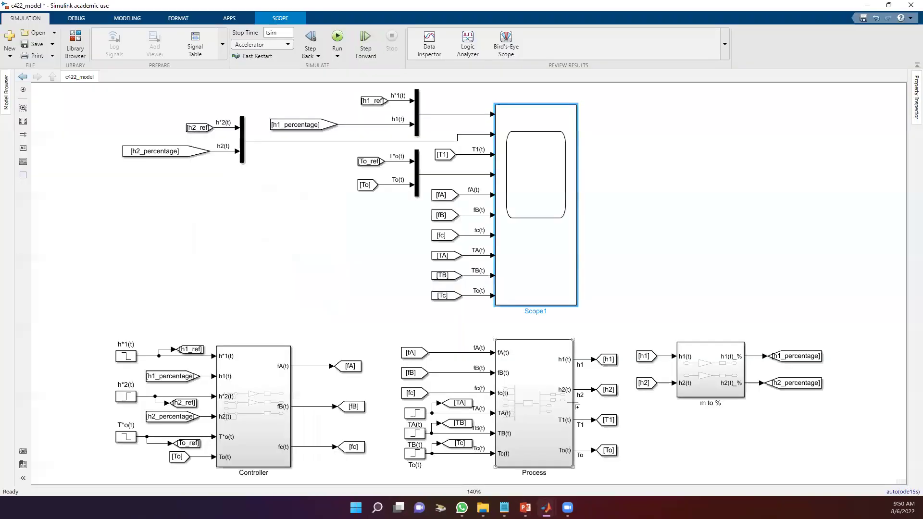
left_click(180, 400)
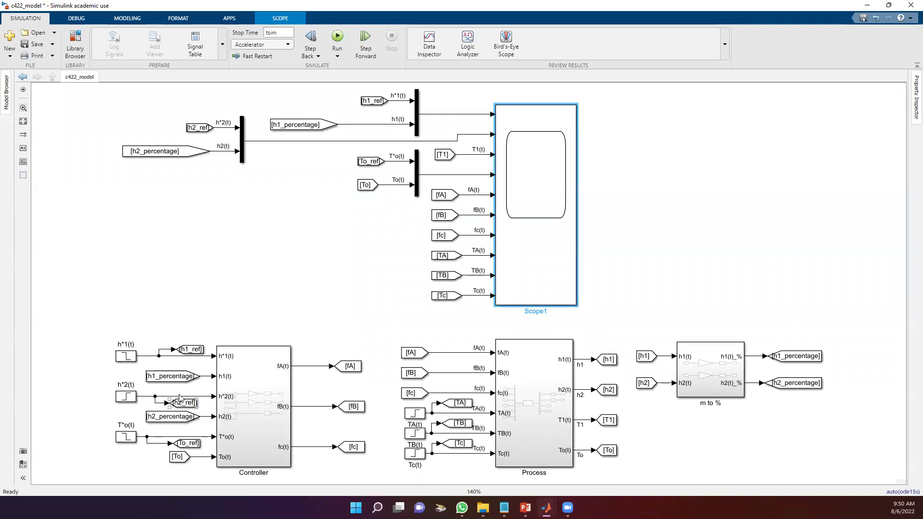
double_click(124, 357)
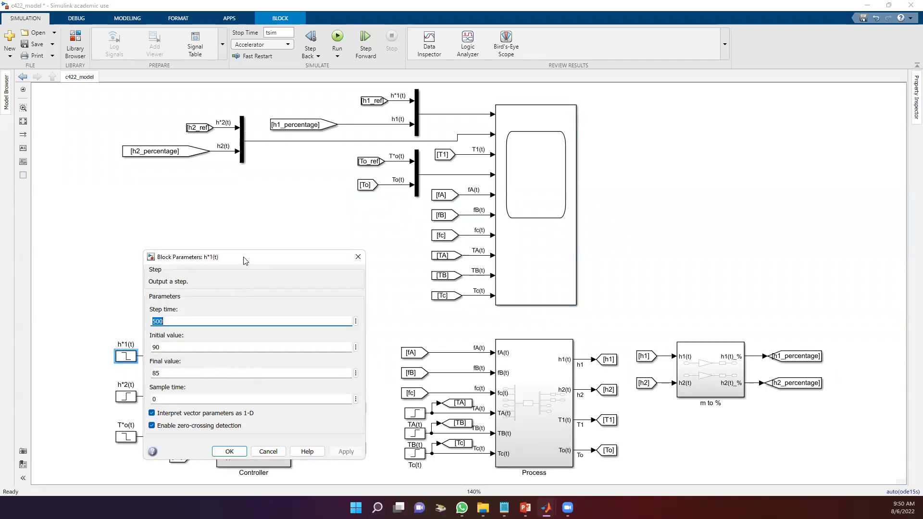
left_click_drag(244, 260, 256, 141)
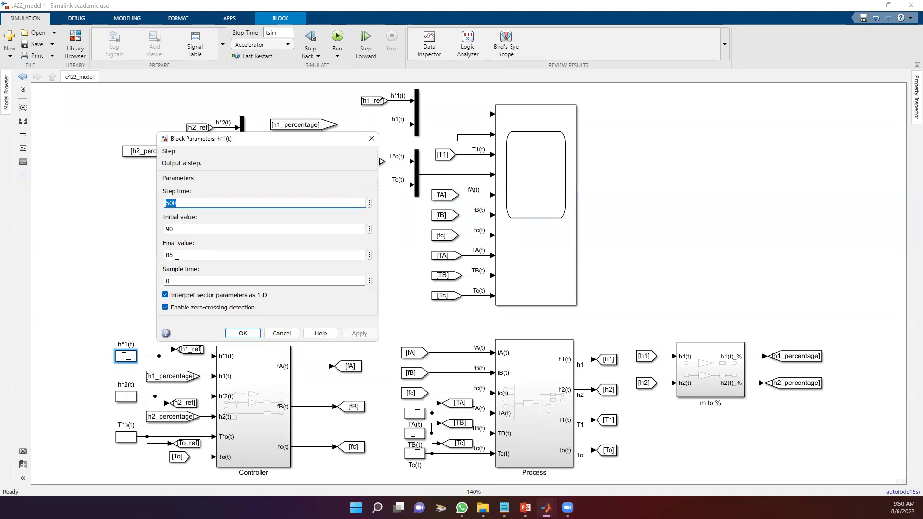
left_click(244, 334)
double_click(134, 401)
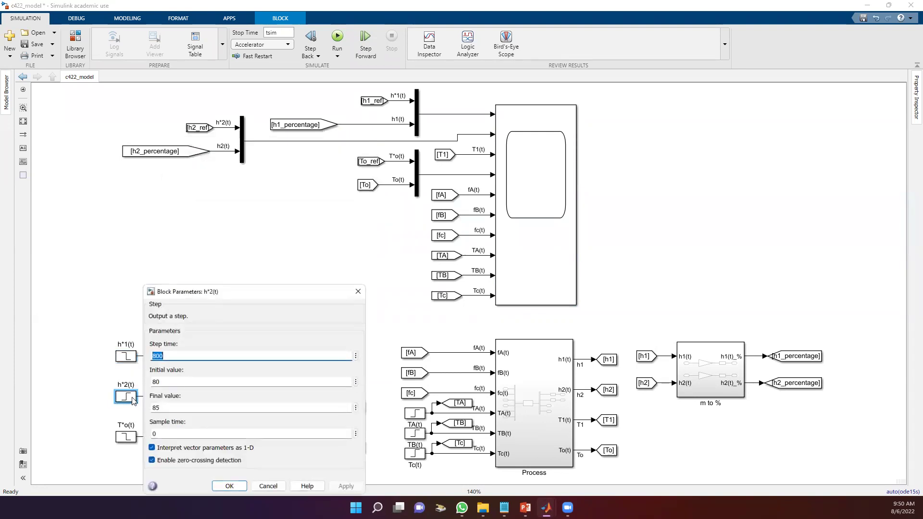
left_click_drag(235, 289, 255, 168)
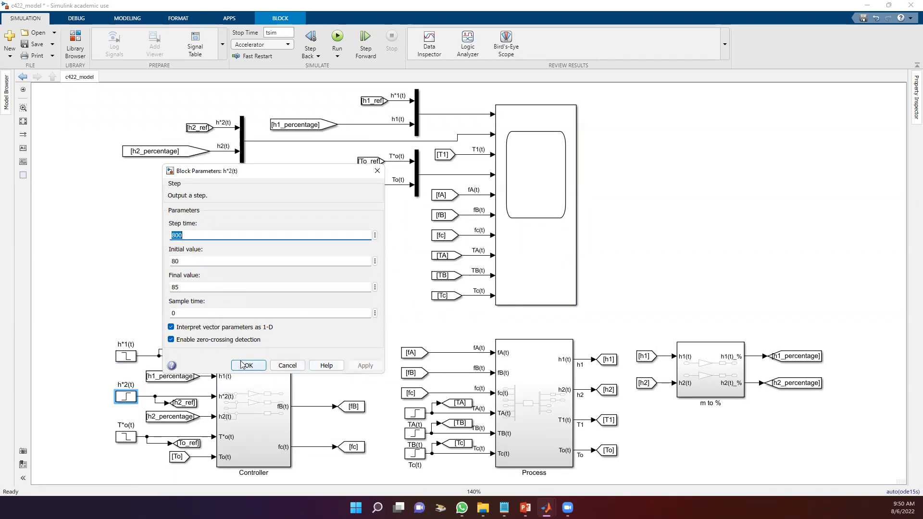
left_click(255, 367)
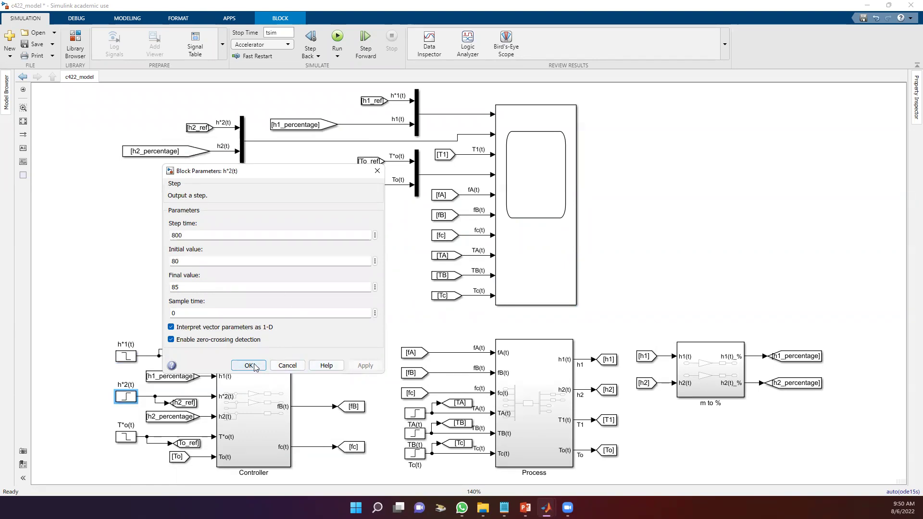
Set the final value of the T*o(t) reference step to 350 and accept the block parameters.
double_click(126, 436)
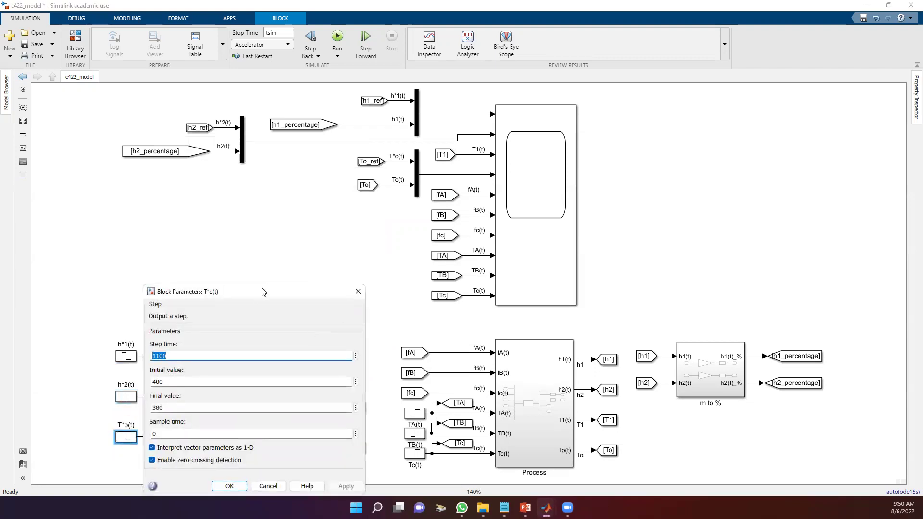
left_click_drag(262, 291, 293, 189)
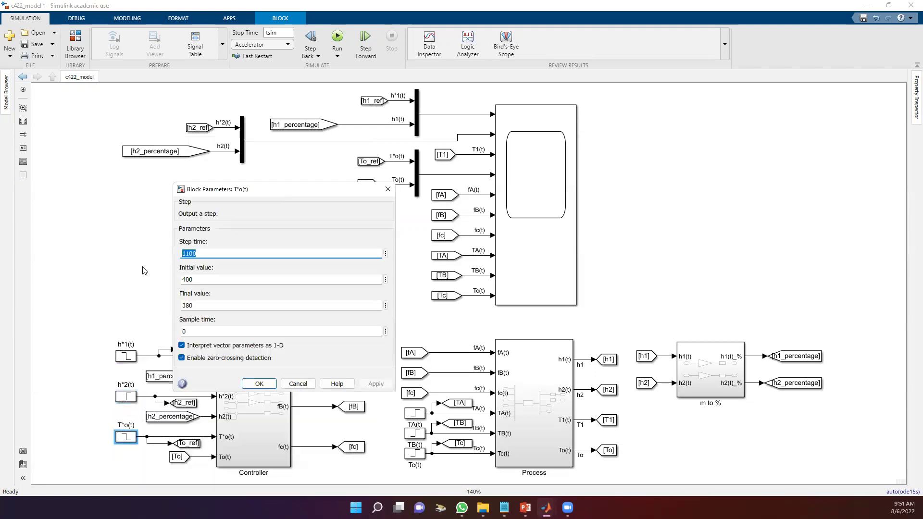
double_click(215, 304)
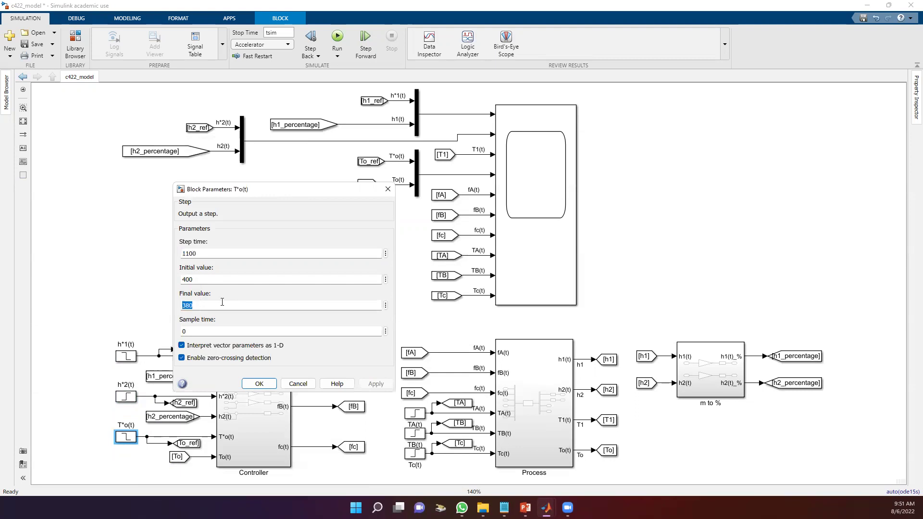
type("300")
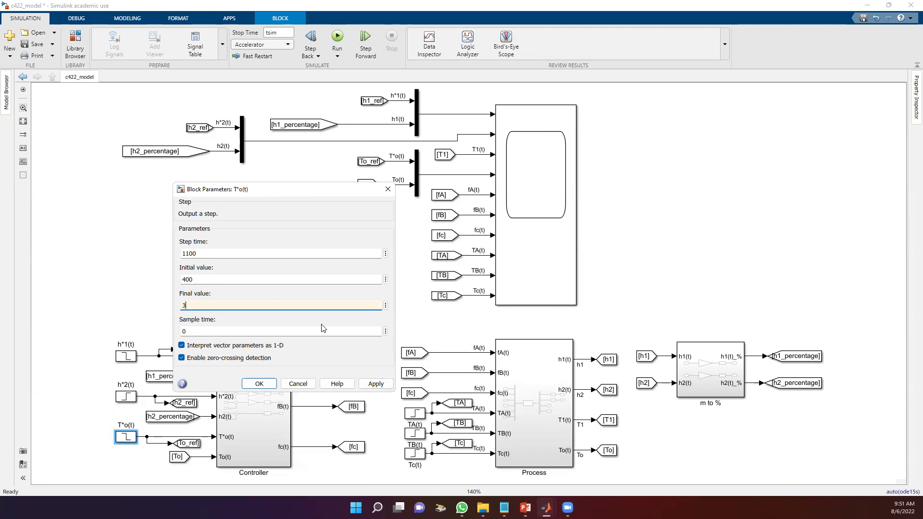
left_click(376, 384)
left_click(259, 384)
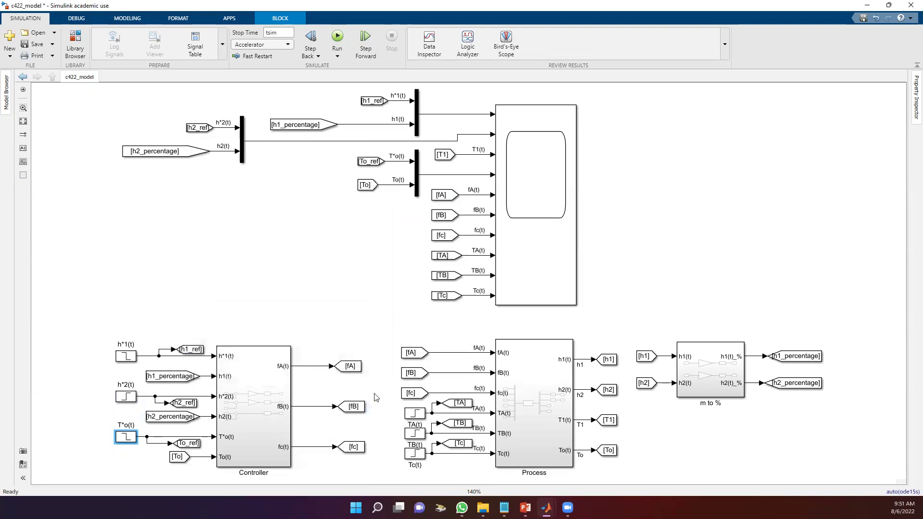
Check the step time, initial value and final value of the TA(t) disturbance block at the Process inputs.
scroll(332, 356, "down", 1)
scroll(303, 343, "down", 2)
scroll(339, 366, "up", 1)
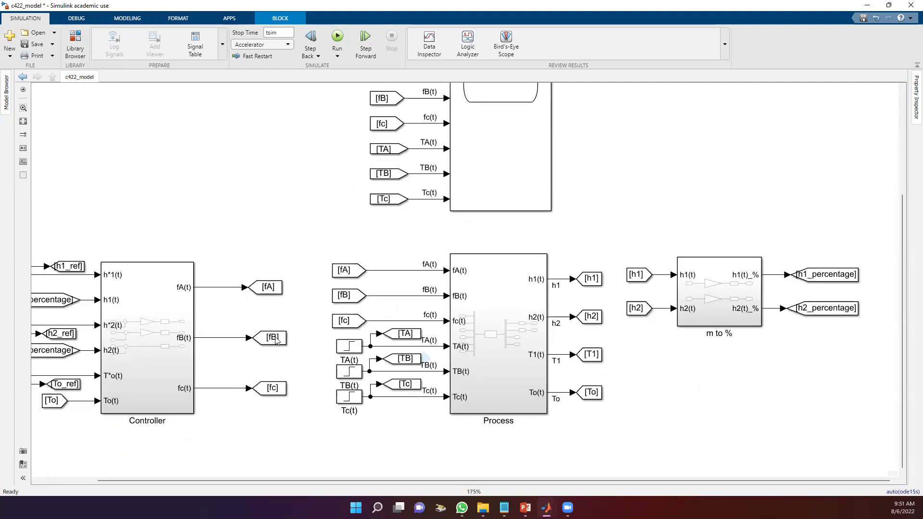
left_click(451, 349)
left_click(350, 355)
left_click(355, 353)
double_click(355, 352)
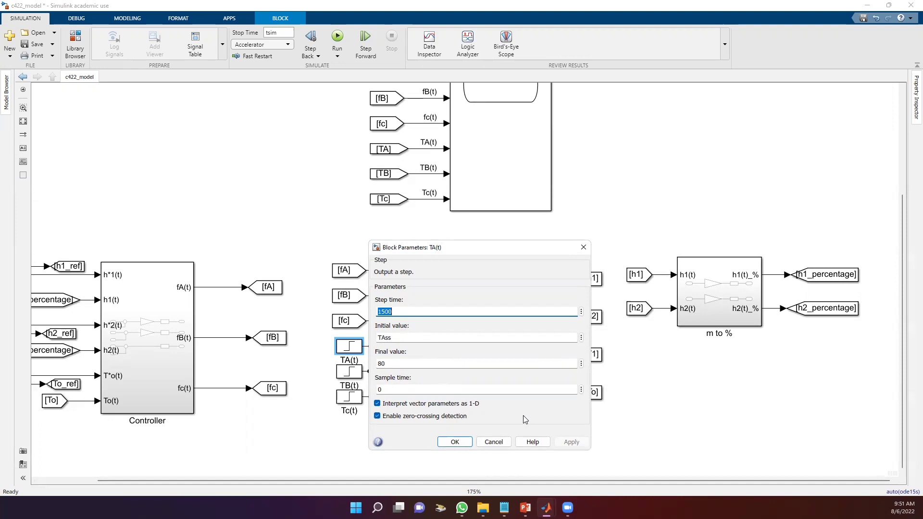
left_click(455, 442)
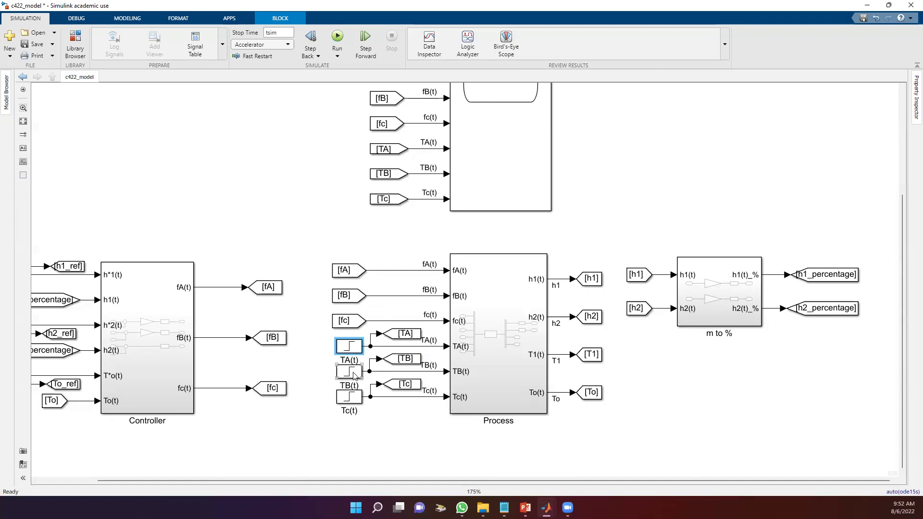
Check the TB(t) step parameters against the steady-state operating points in the MATLAB script c422.m, then close the block's parameters.
double_click(353, 373)
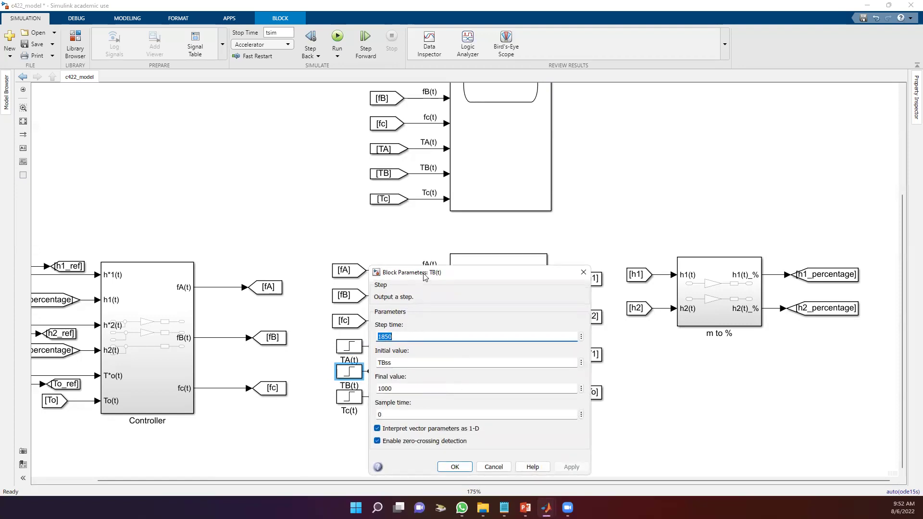
left_click_drag(422, 273, 448, 186)
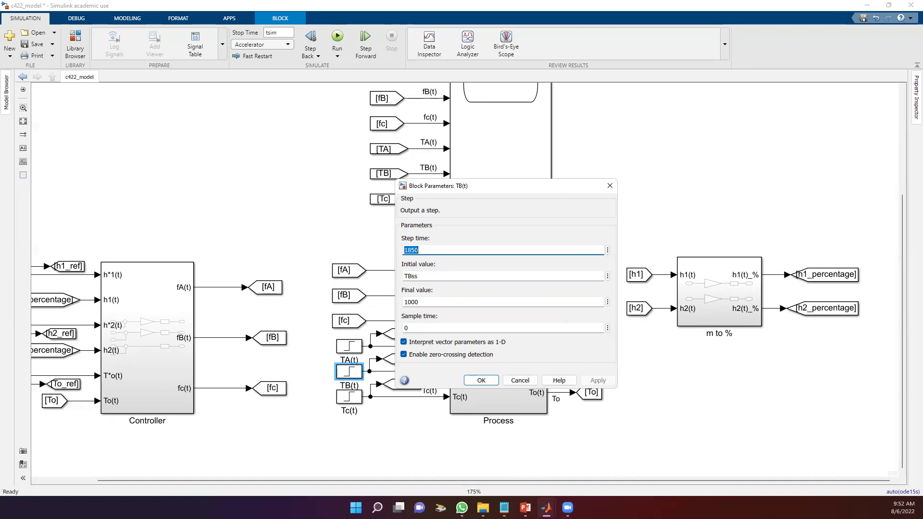
key("alt+Tab")
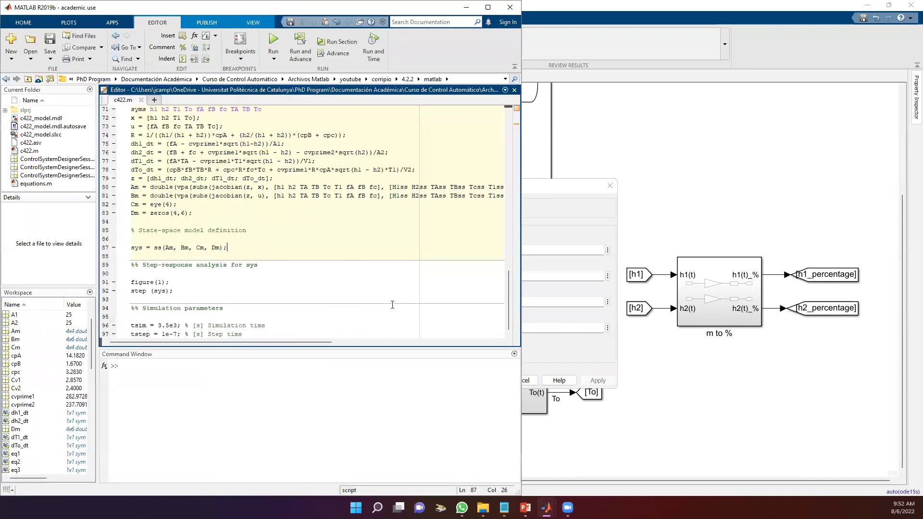
scroll(392, 305, "up", 17)
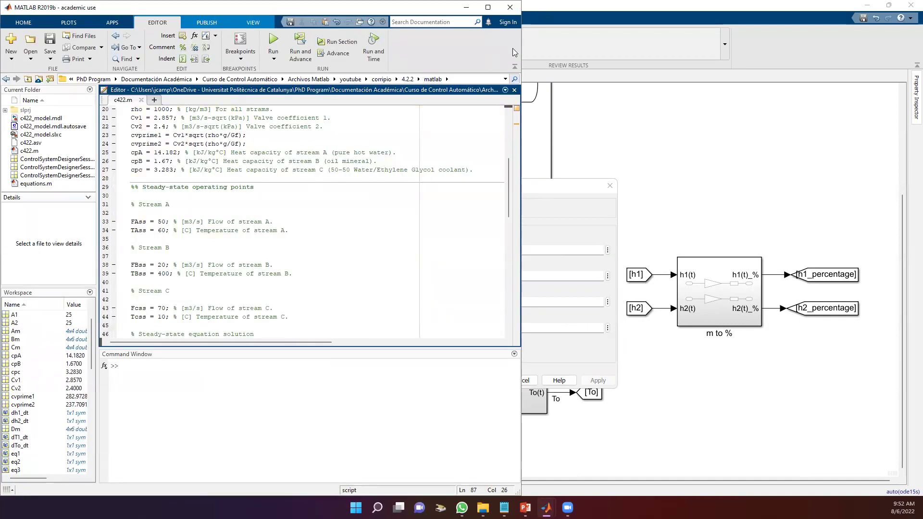
key("alt+Tab")
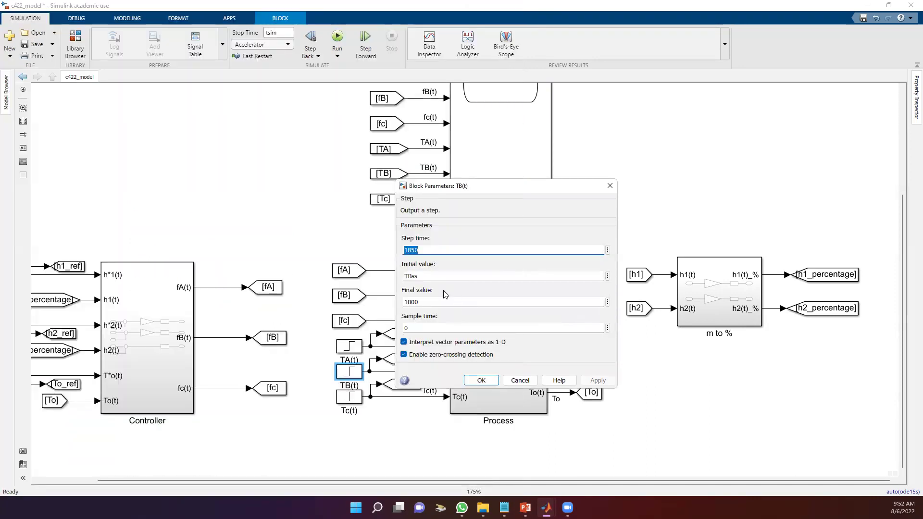
double_click(433, 303)
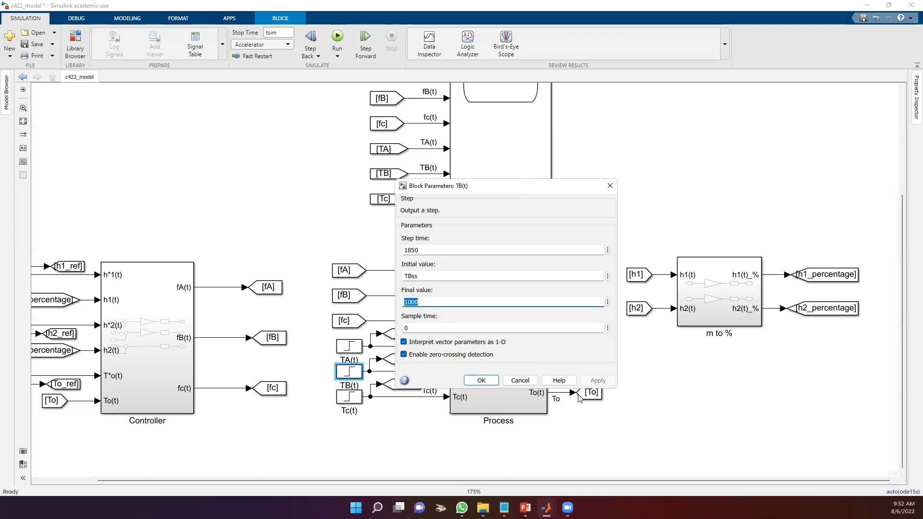
left_click(481, 380)
Check the step time, initial value and final value of the Tc(t) disturbance block, then close its parameters.
left_click(353, 399)
double_click(354, 399)
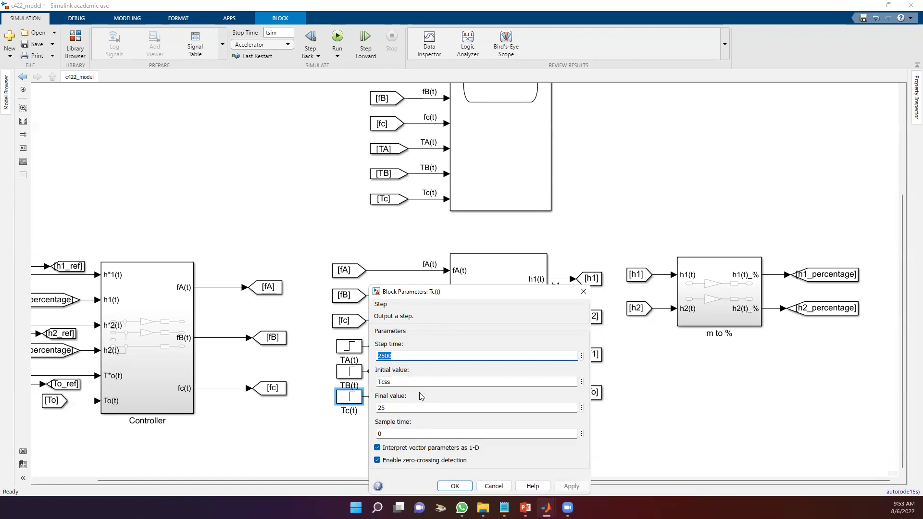
left_click_drag(478, 292, 493, 188)
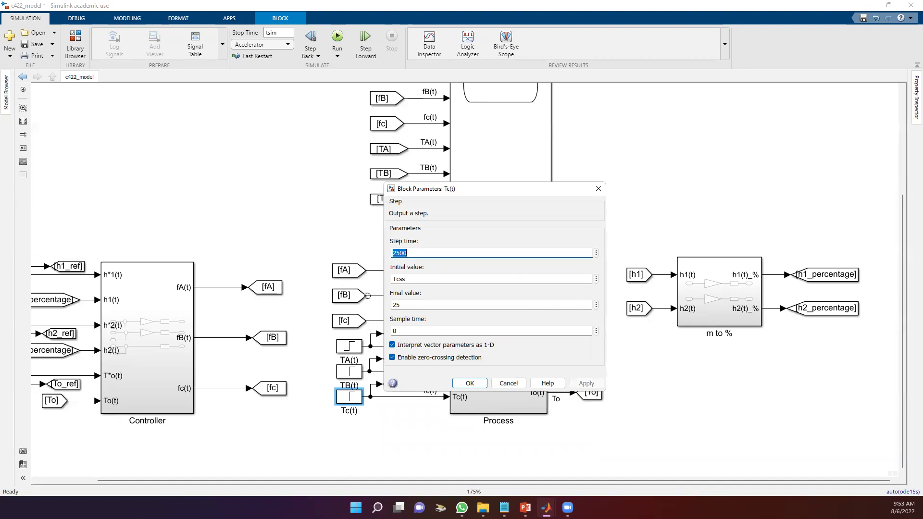
left_click(475, 386)
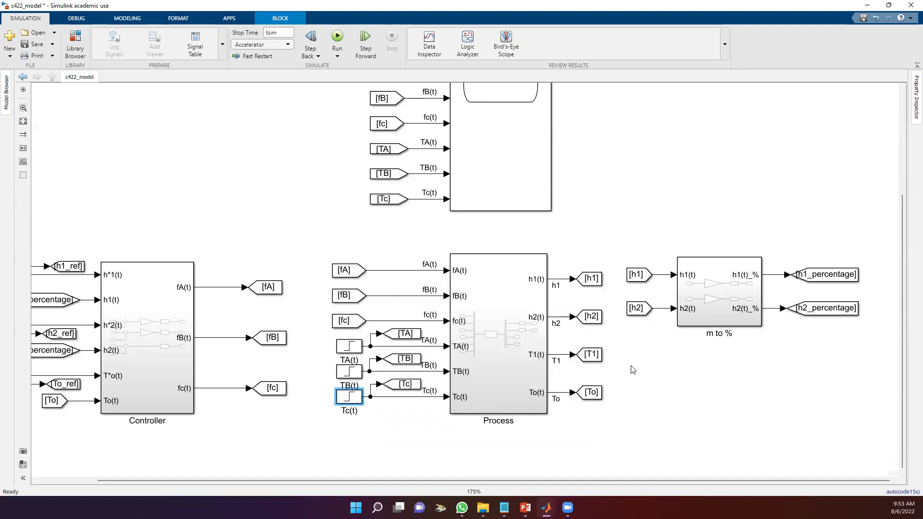
Rerun the simulation with the changed T*o(t) reference and open the scope to examine the responses.
key("space")
double_click(529, 208)
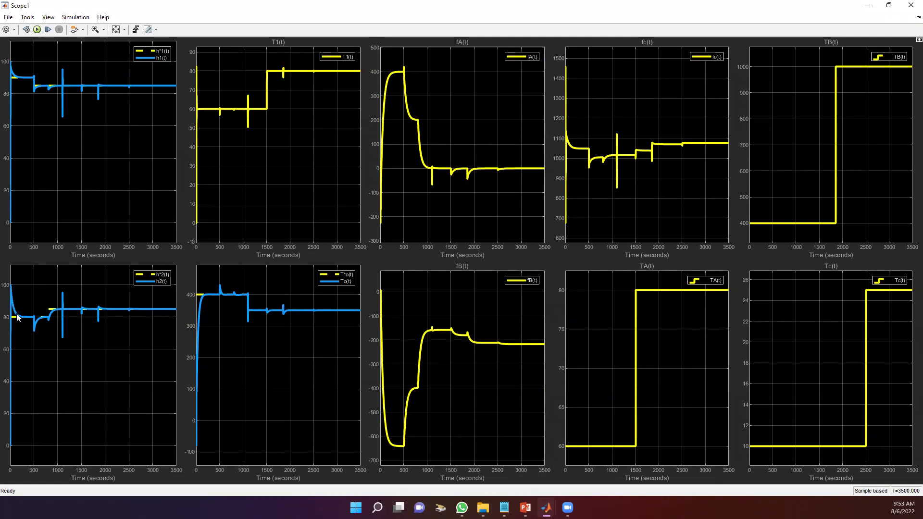
Examine the early h1(t) and h2(t) responses over about the first 700 to 800 seconds, then restore the full time range.
left_click(95, 29)
left_click_drag(44, 80, 7, 82)
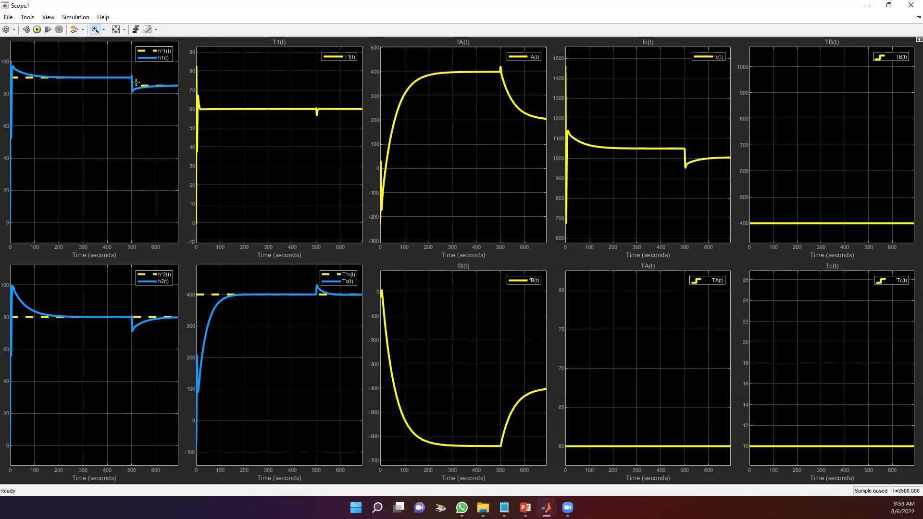
left_click(116, 30)
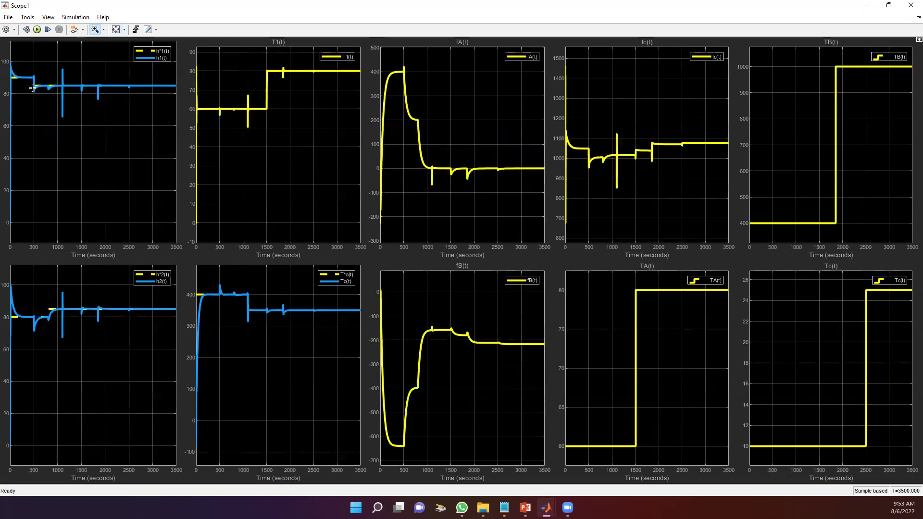
left_click_drag(26, 69, 42, 100)
left_click_drag(47, 326, 7, 326)
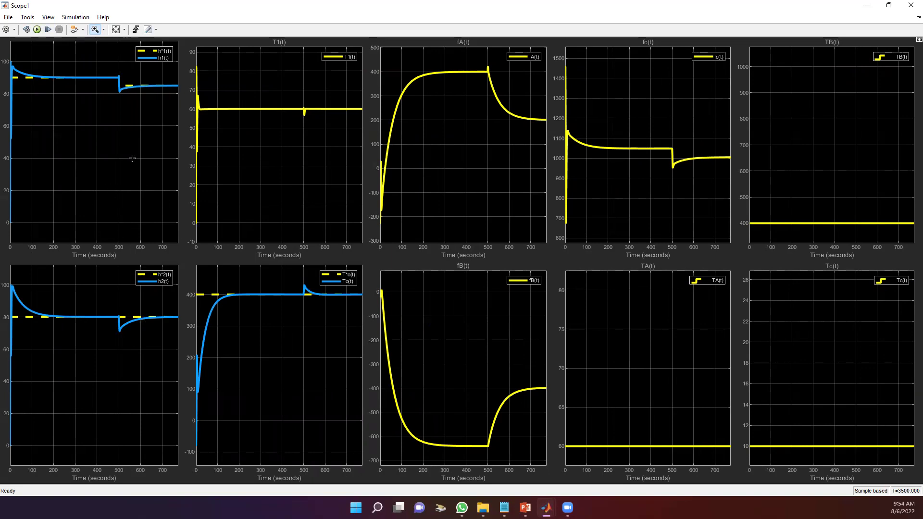
left_click(95, 29)
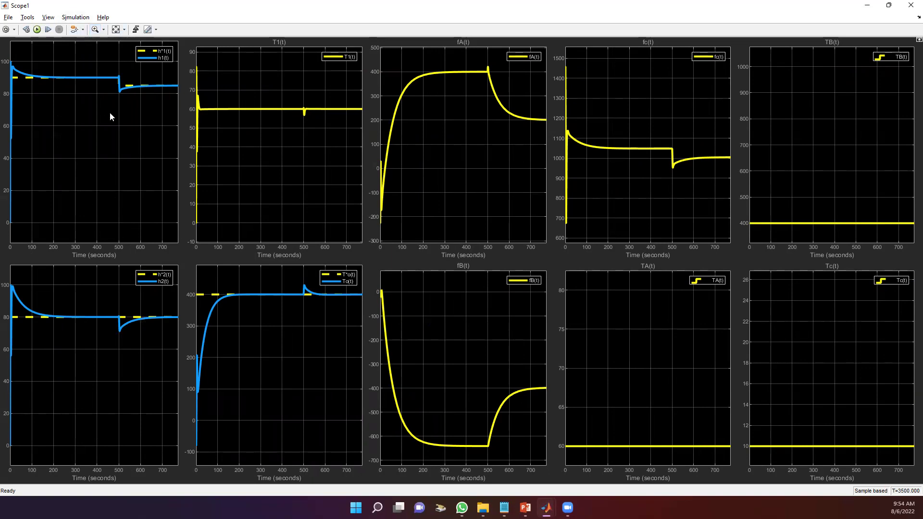
left_click(95, 29)
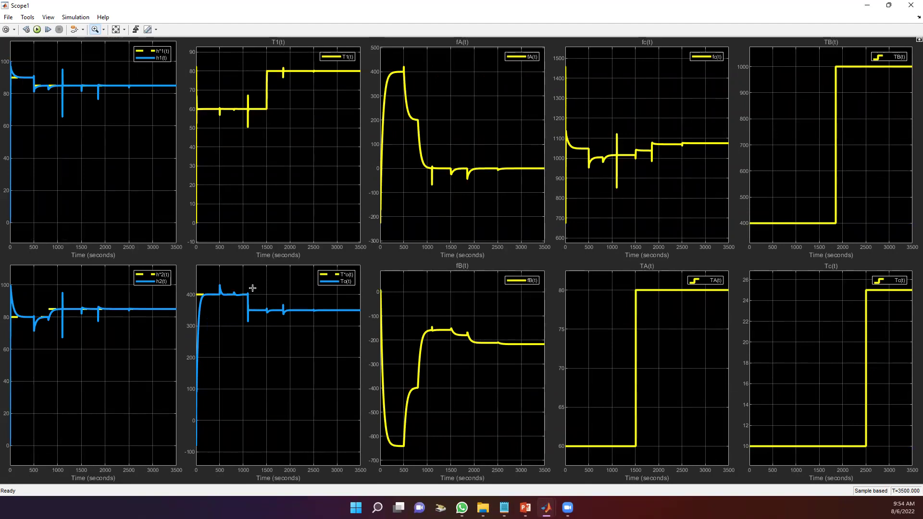
Inspect the To(t), h1(t) and h2(t) responses around the 1100 s setpoint step at close range, then restore the full plots.
left_click_drag(239, 286, 271, 334)
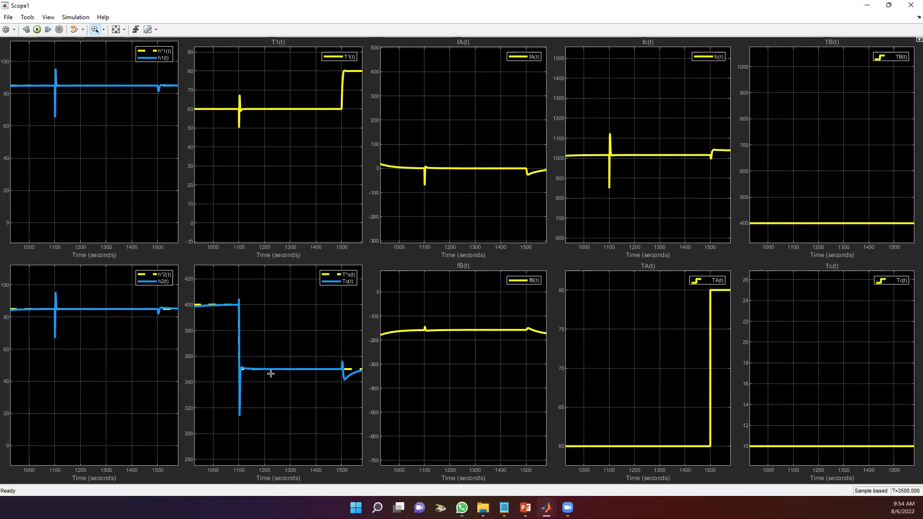
left_click_drag(36, 60, 84, 139)
left_click_drag(66, 290, 102, 352)
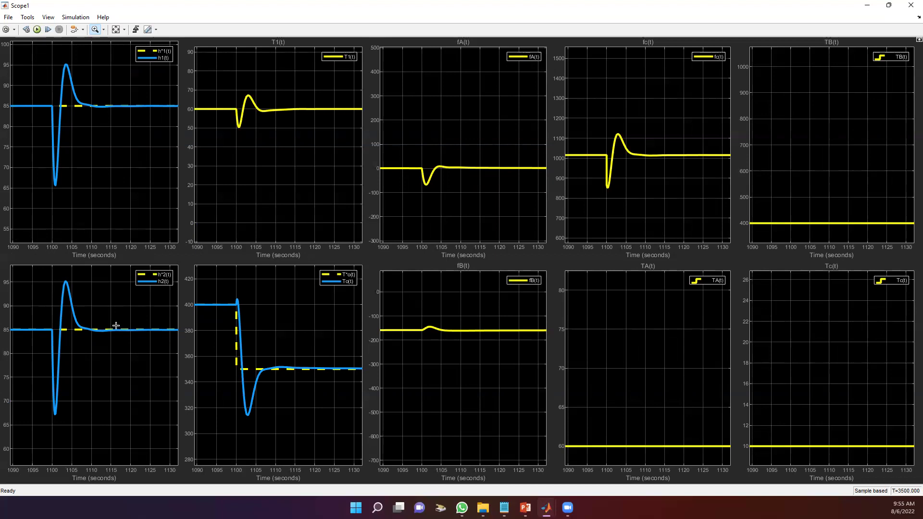
left_click(115, 30)
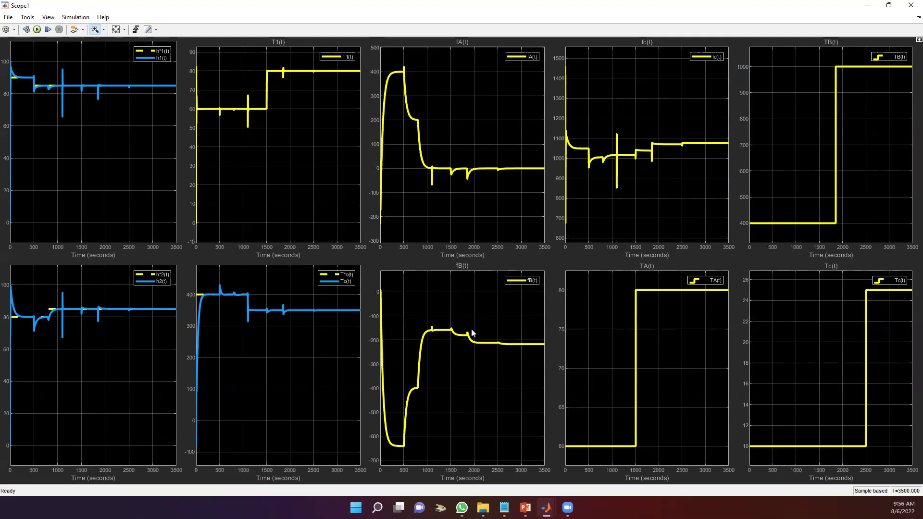
Set the final value of the T*o(t) reference step in the c422_model diagram to 380.
key("alt+Tab")
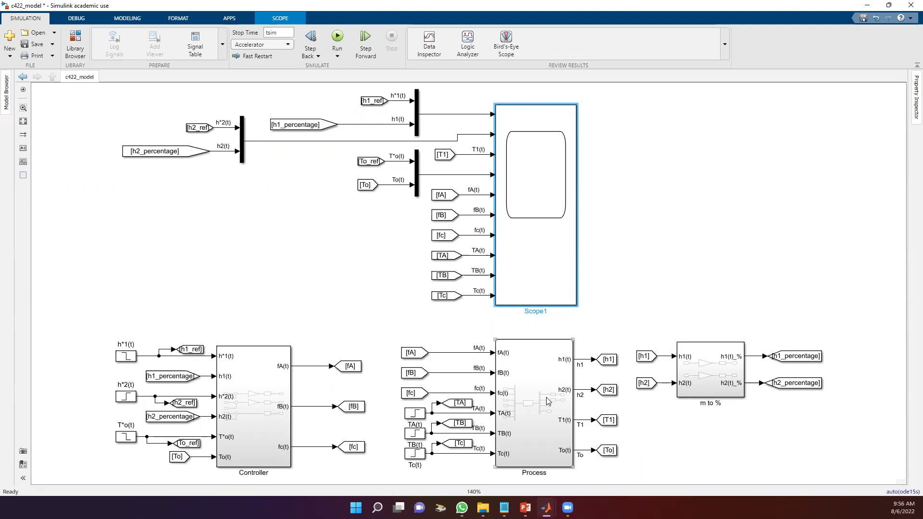
left_click(411, 455)
double_click(126, 437)
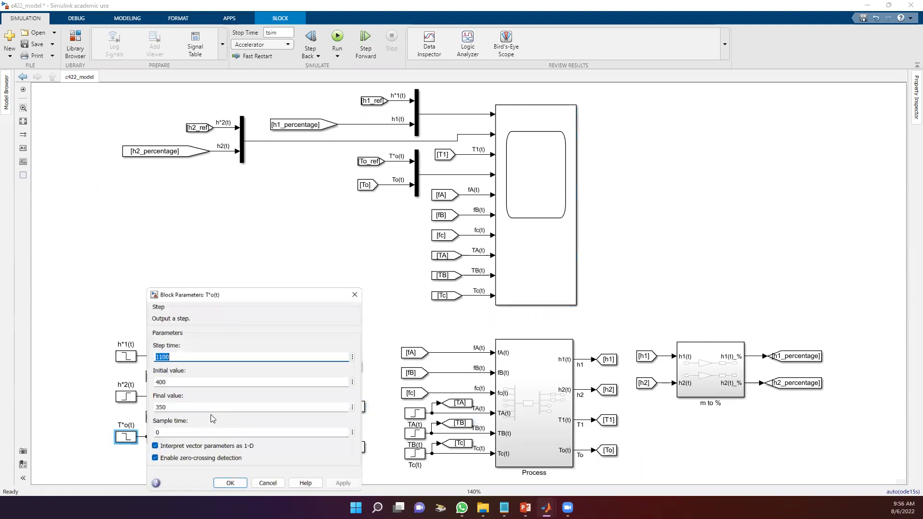
left_click(193, 408)
double_click(195, 407)
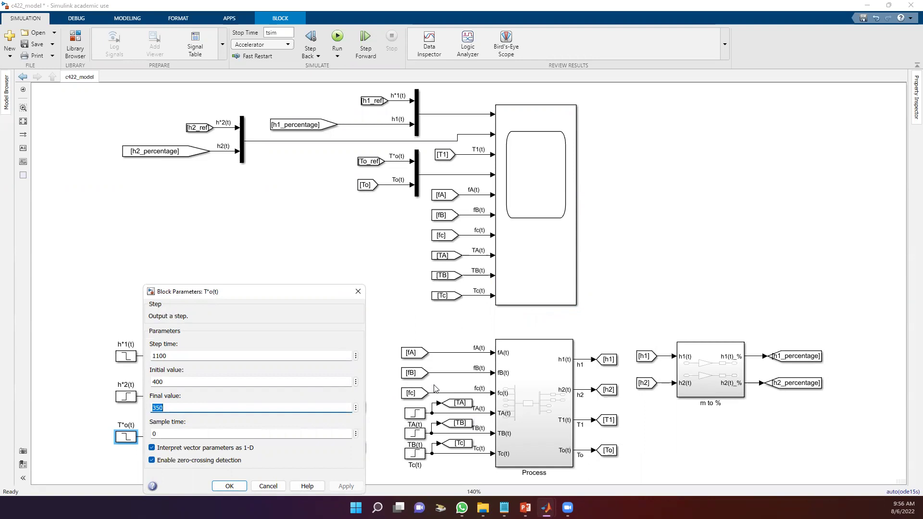
type("380")
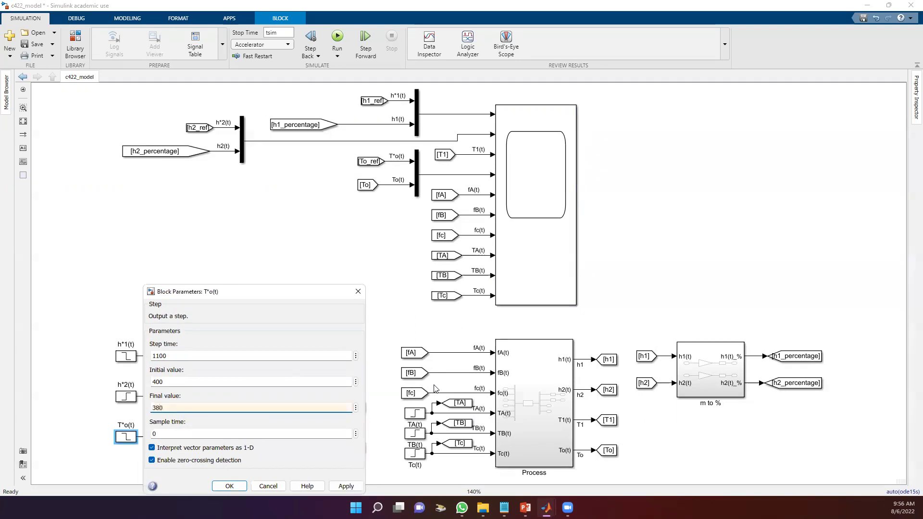
key("Return")
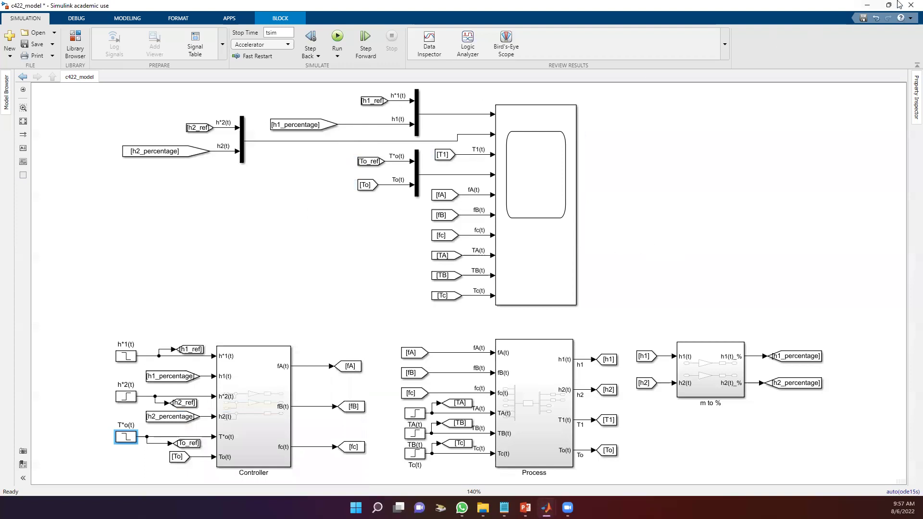
Rerun the simulation with the scope in view to check the responses, then return to the model diagram.
left_click(867, 6)
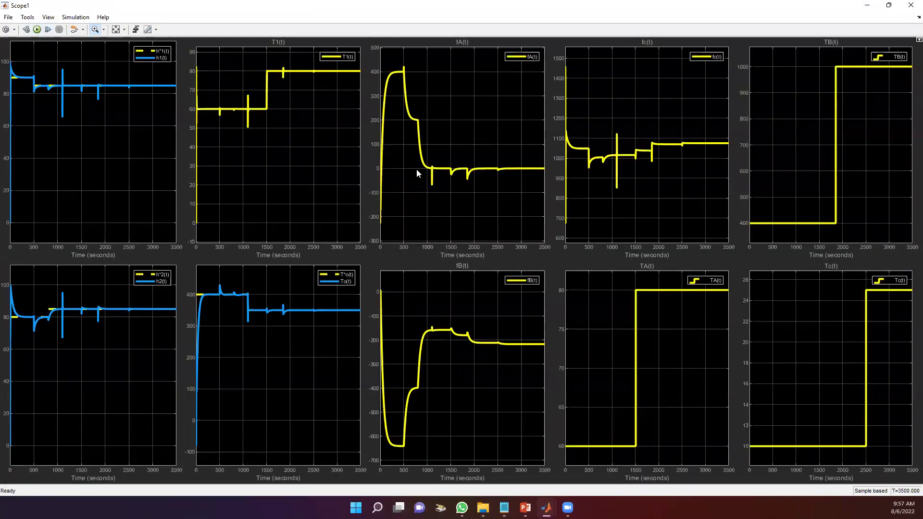
key("ctrl+t")
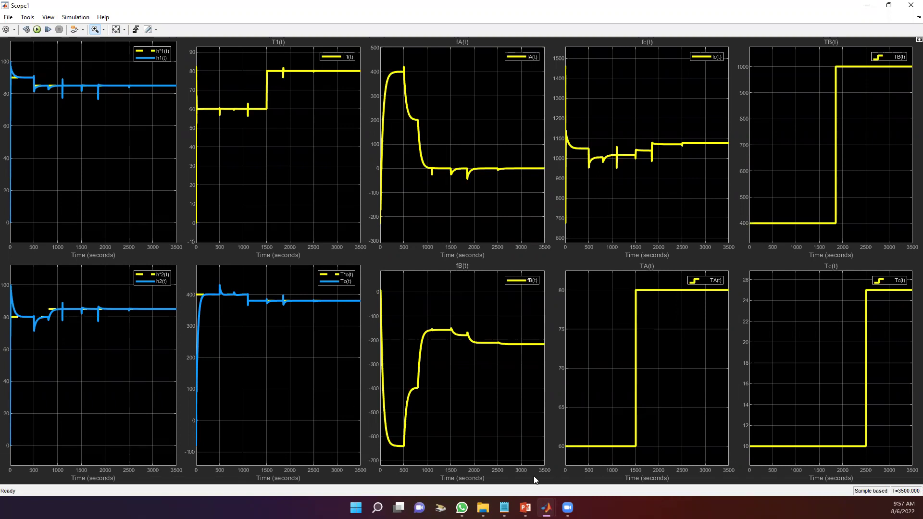
key("alt+Tab")
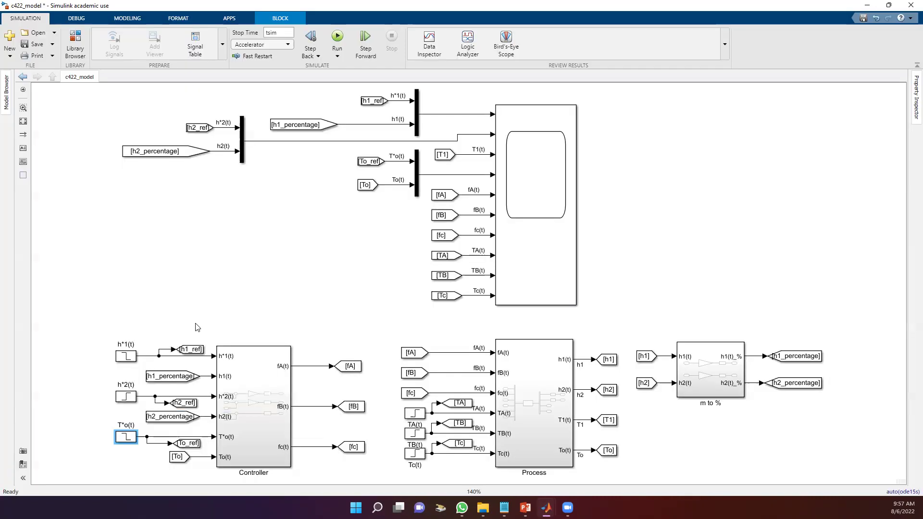